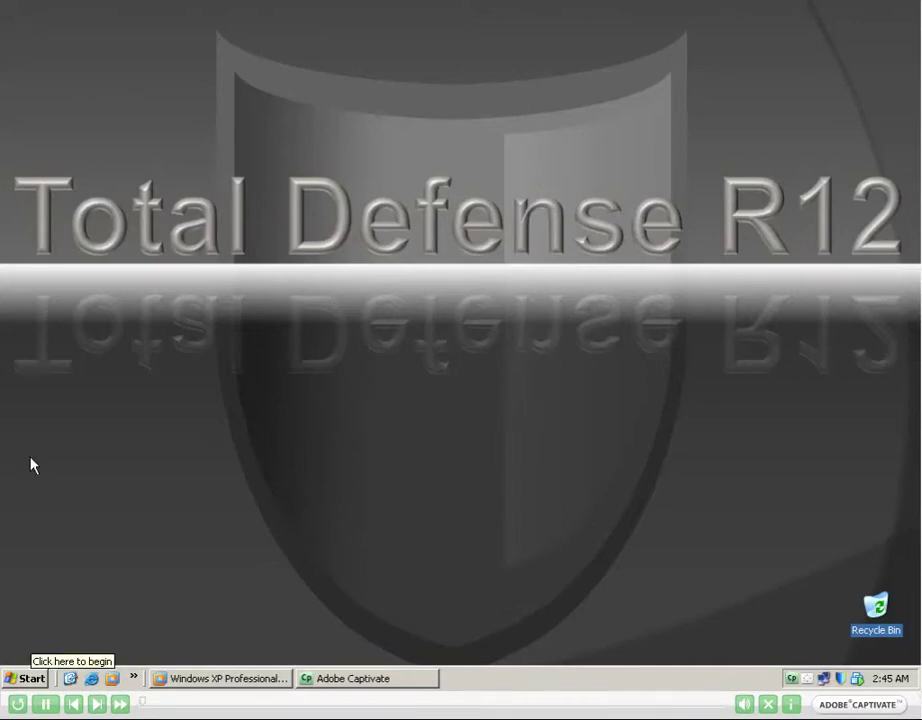
# Launch the CA Total Defense r12 Management Console from the Start menu and log in as administrator.
pyautogui.click(27, 678)
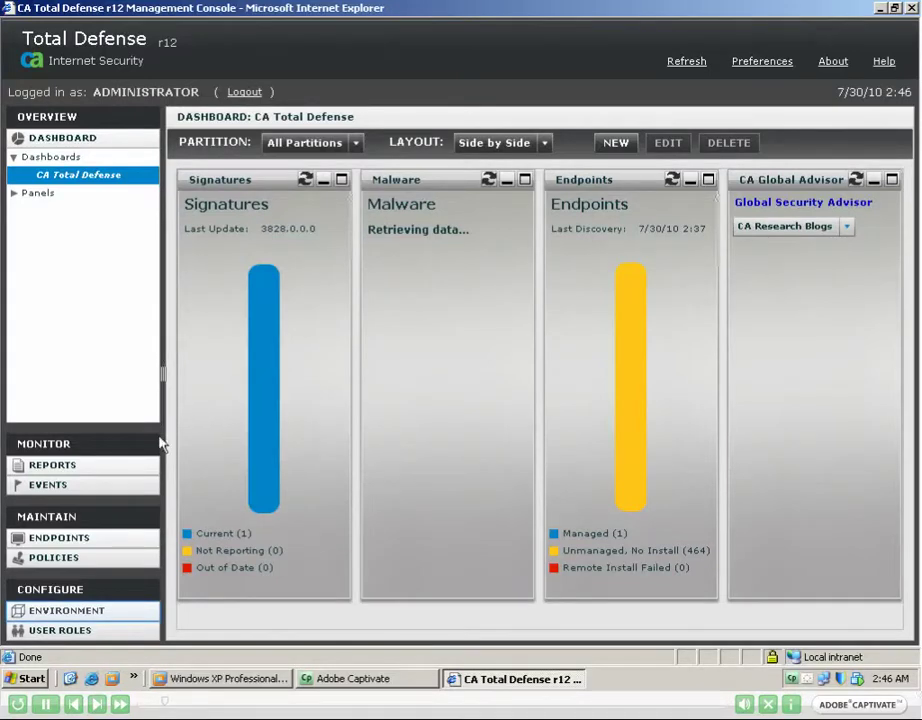
# Review the Licensing page, then view the Endpoint Discovery results showing 468 endpoints found.
pyautogui.click(90, 610)
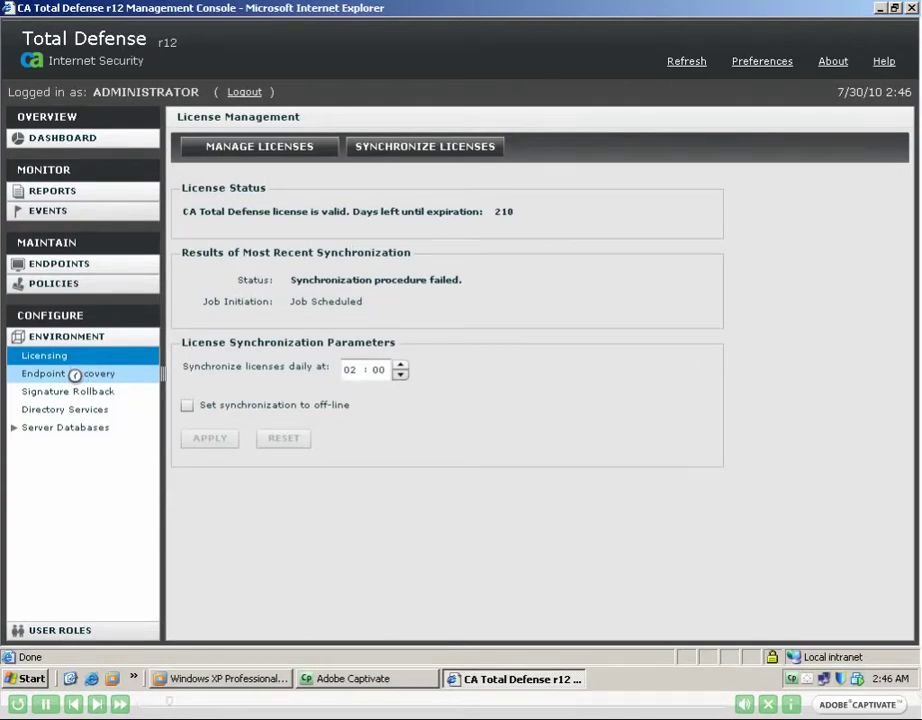
pyautogui.click(75, 374)
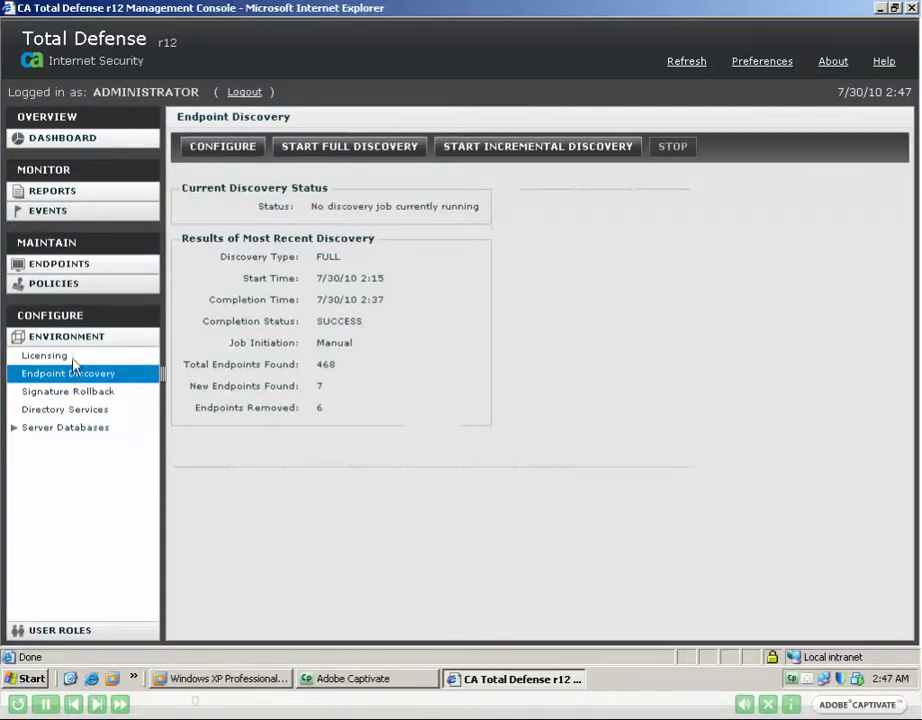
# Switch the View Endpoints list from managed to unmanaged endpoints, showing 464 results.
pyautogui.click(73, 268)
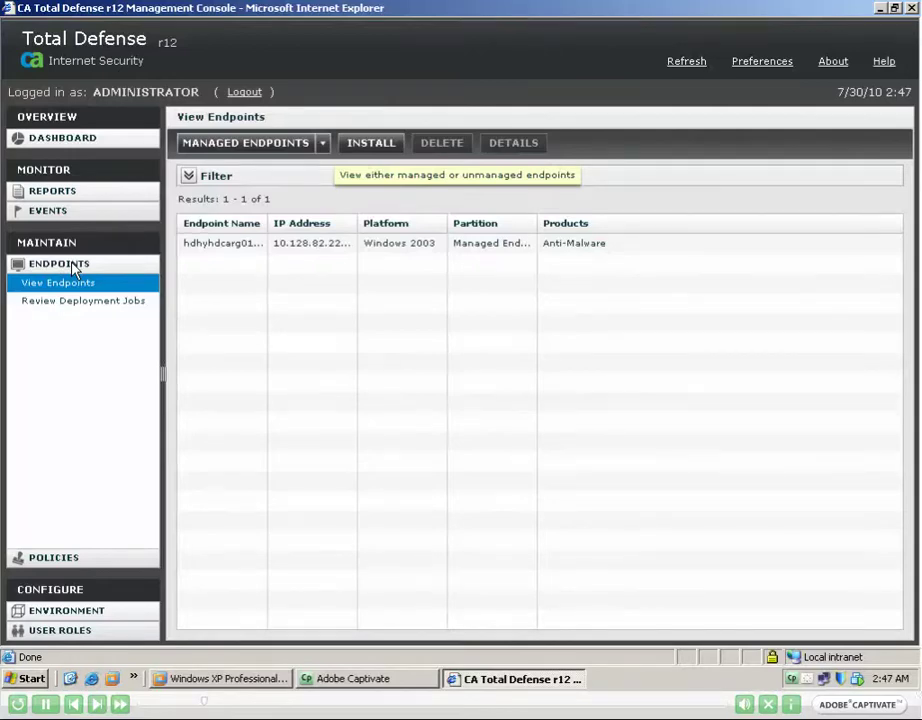
pyautogui.click(323, 145)
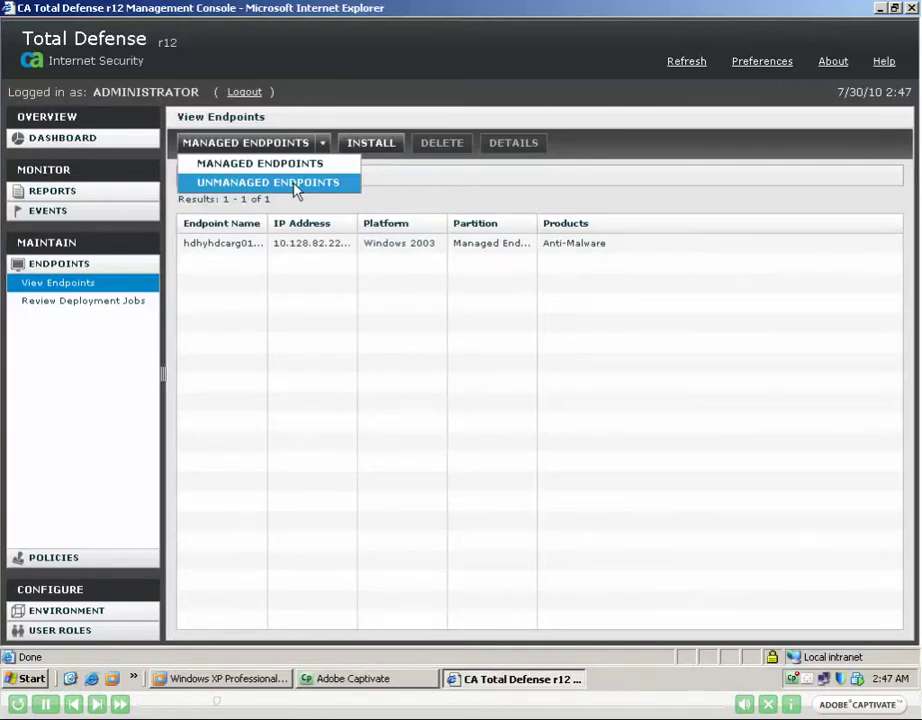
pyautogui.click(296, 186)
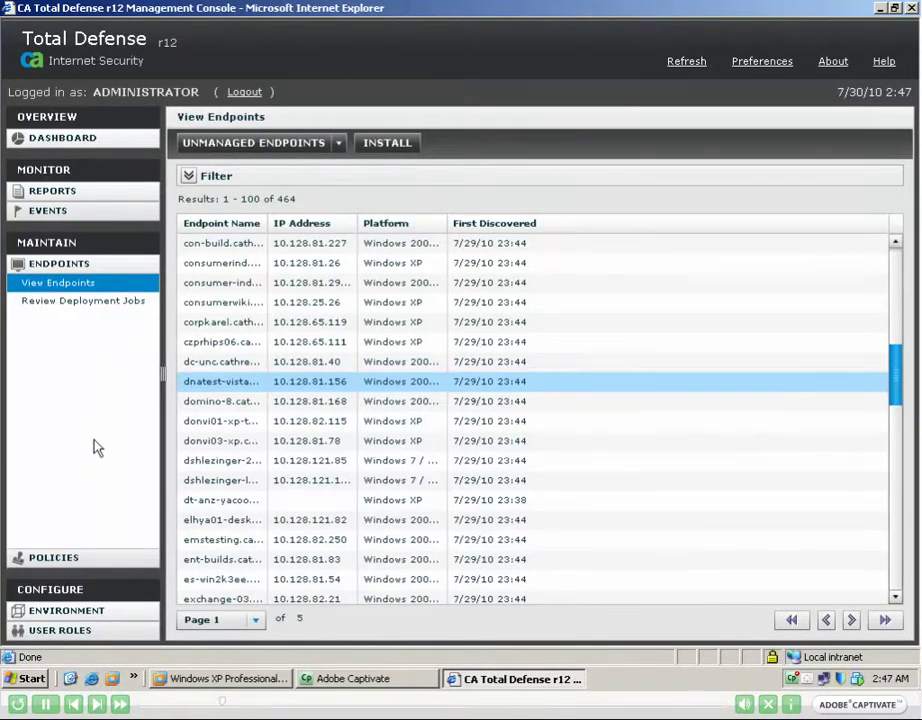
# Navigate Policies > Global Policy Definitions > General and Anti-Malware to the Phone Home policies.
pyautogui.click(88, 556)
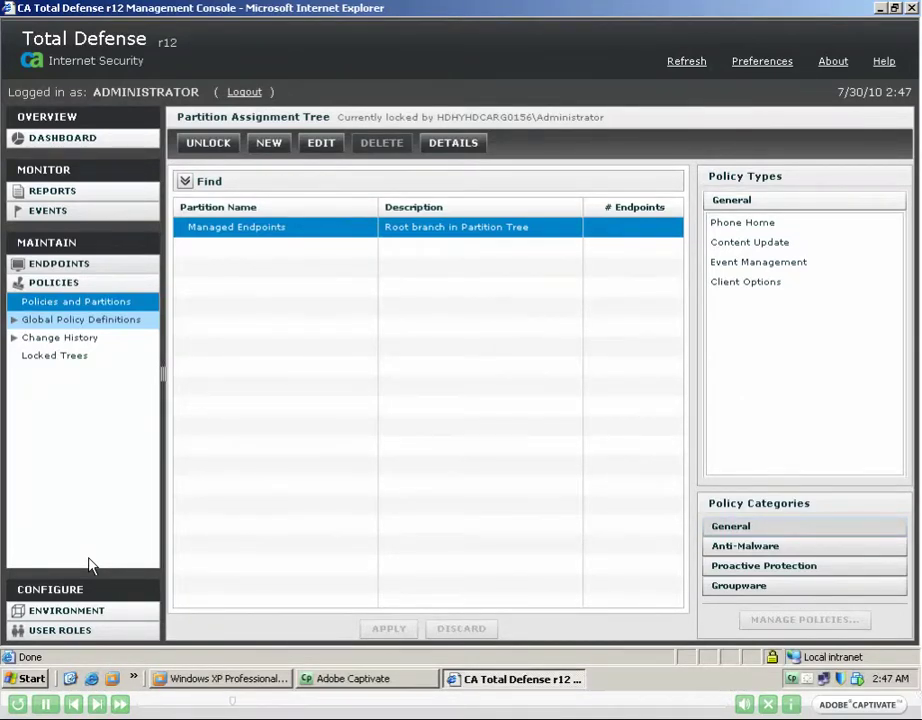
pyautogui.click(14, 322)
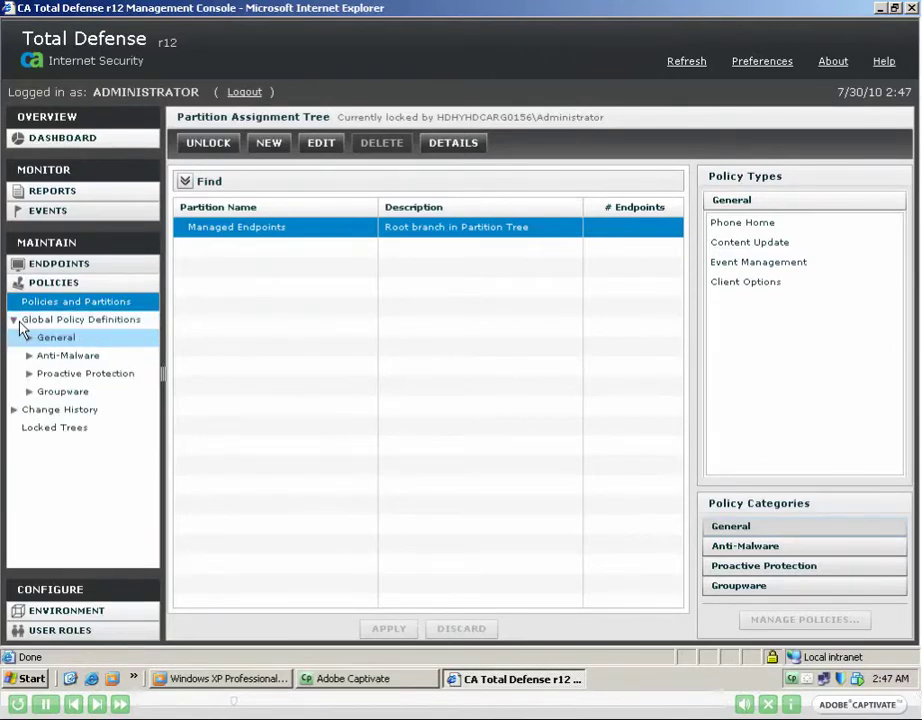
pyautogui.click(29, 339)
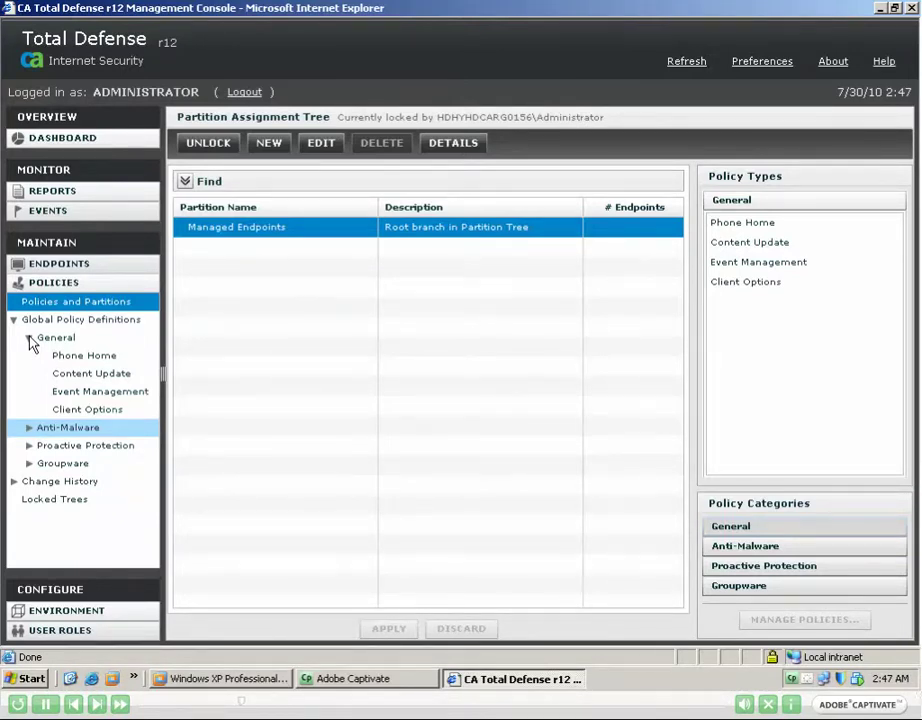
pyautogui.click(29, 428)
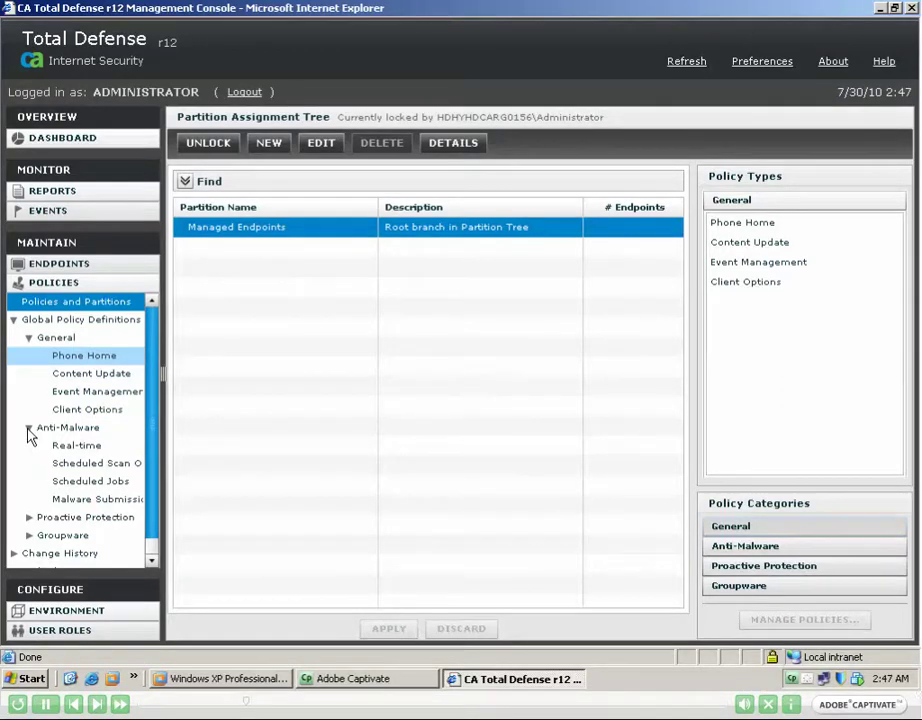
pyautogui.click(85, 360)
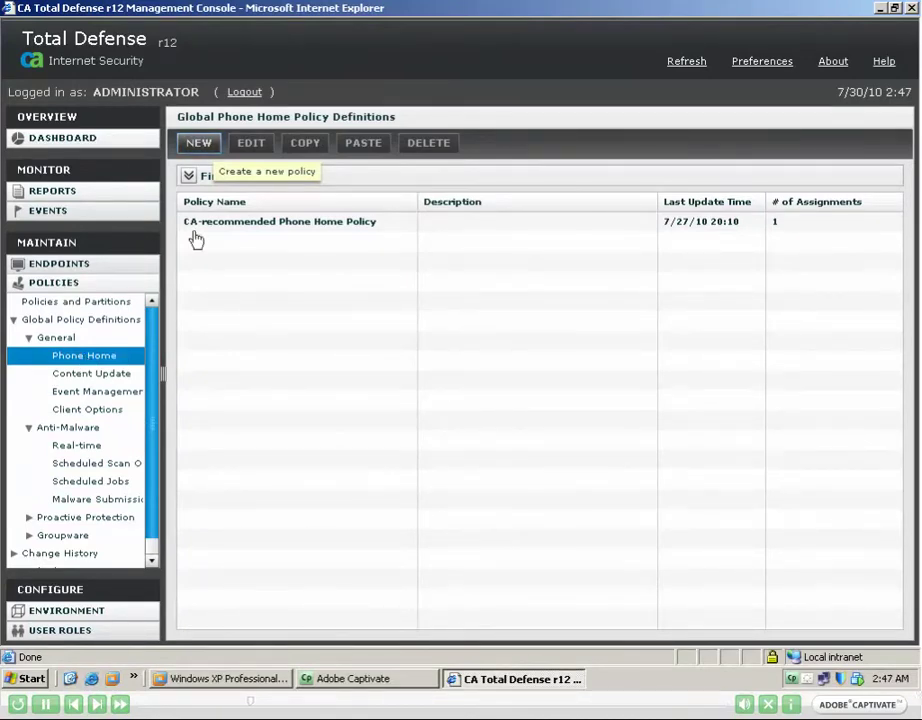
# Create a locked Phone Home policy named 'Phone Home Policy - Testing' with description 'Testing'.
pyautogui.click(200, 146)
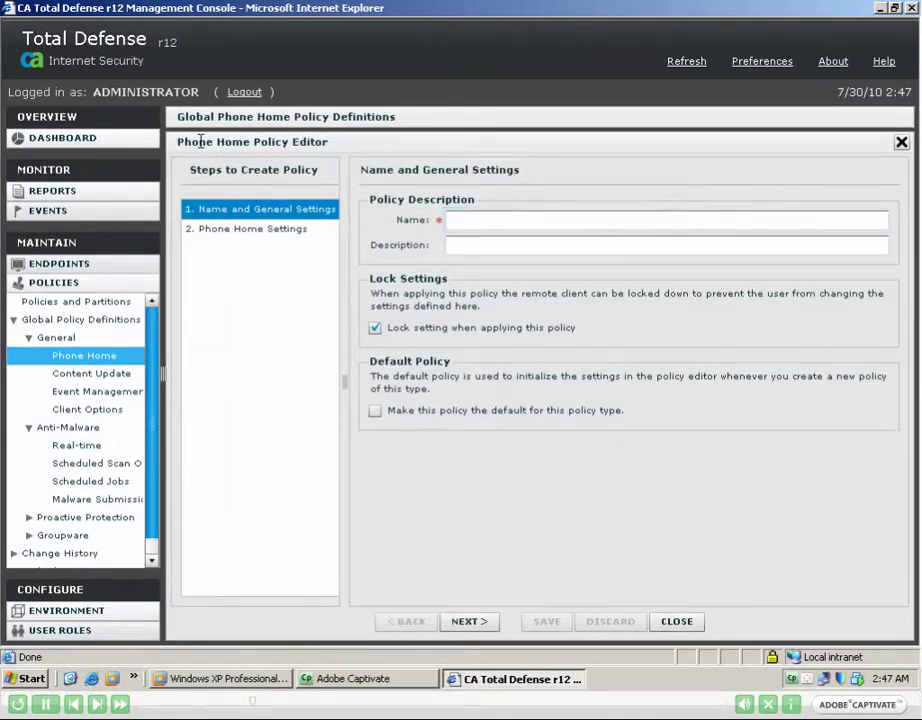
pyautogui.click(455, 220)
pyautogui.write('Phone Home POlicy')
pyautogui.press('Tab')
pyautogui.press('BackSpace')
pyautogui.press('BackSpace')
pyautogui.press('BackSpace')
pyautogui.press('BackSpace')
pyautogui.press('BackSpace')
pyautogui.write('olicy - Testing')
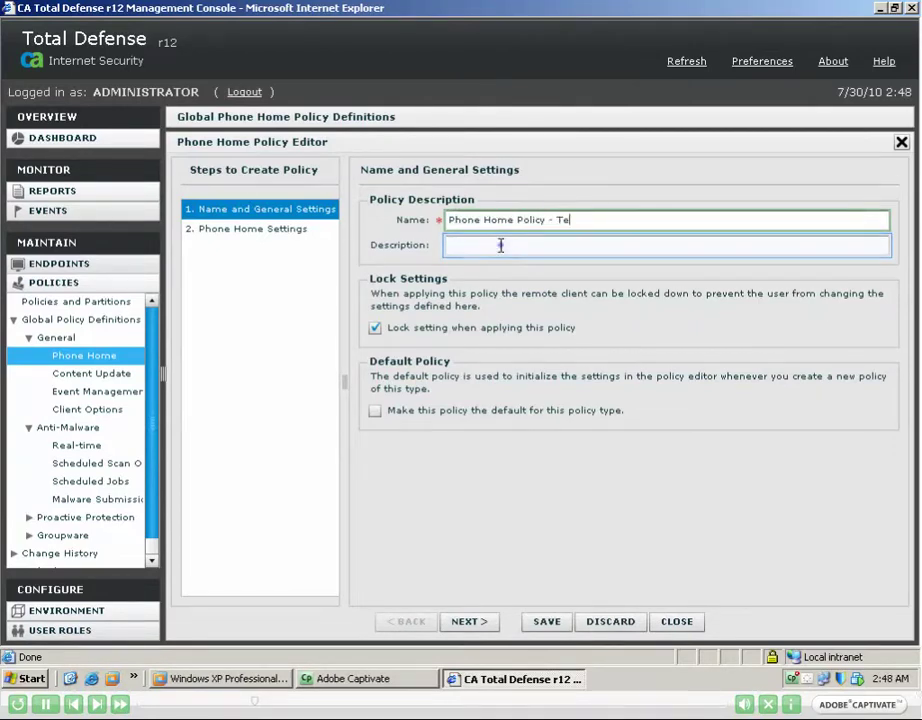
pyautogui.click(498, 244)
pyautogui.write('Testing')
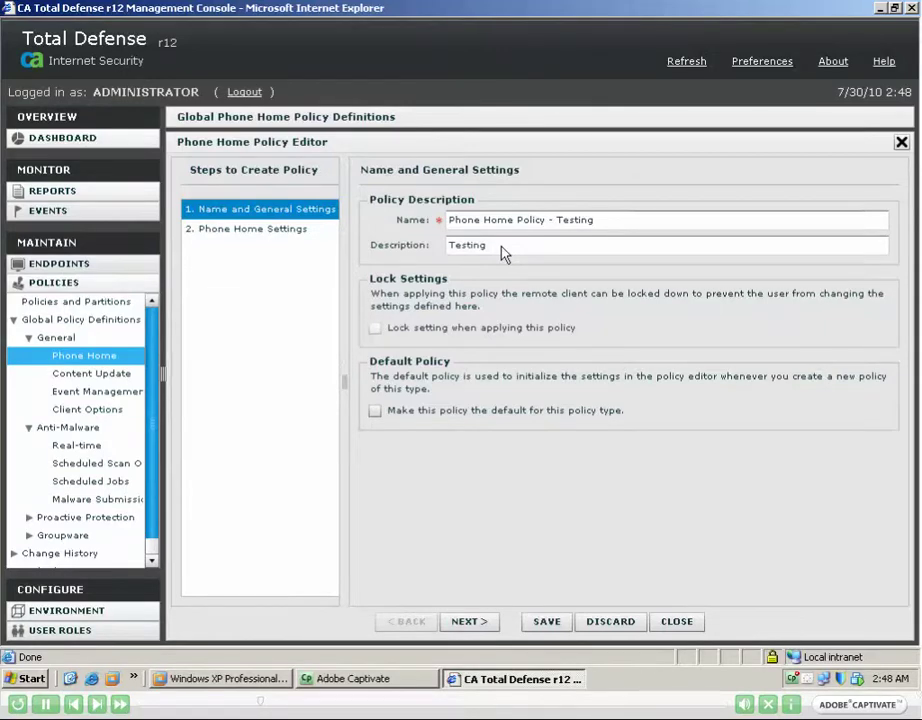
pyautogui.click(375, 327)
# Set the phone home interval to every 1 hour and save the policy.
pyautogui.click(475, 622)
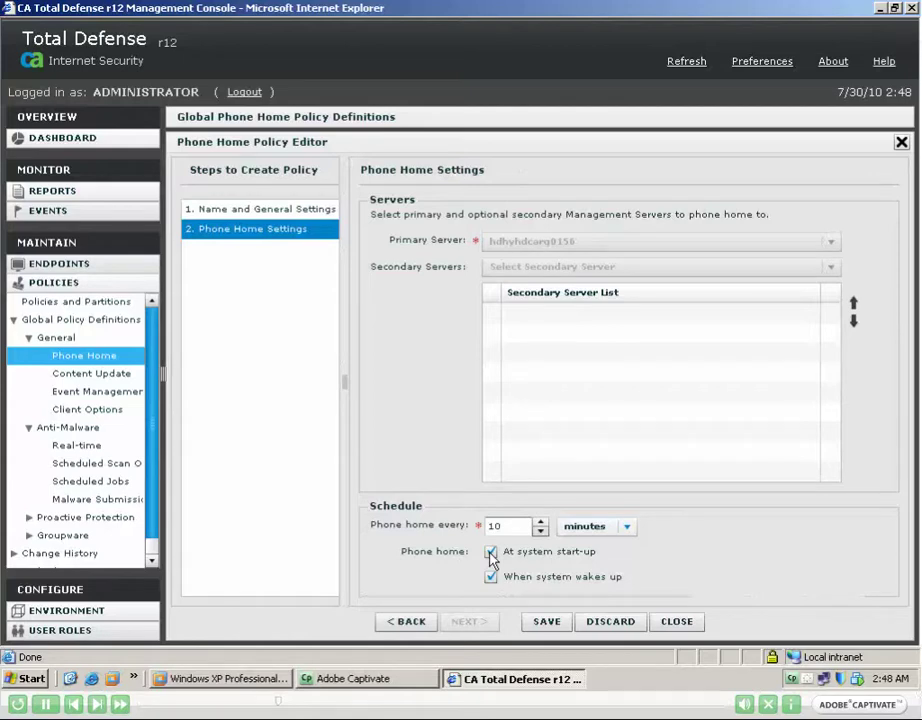
pyautogui.click(629, 531)
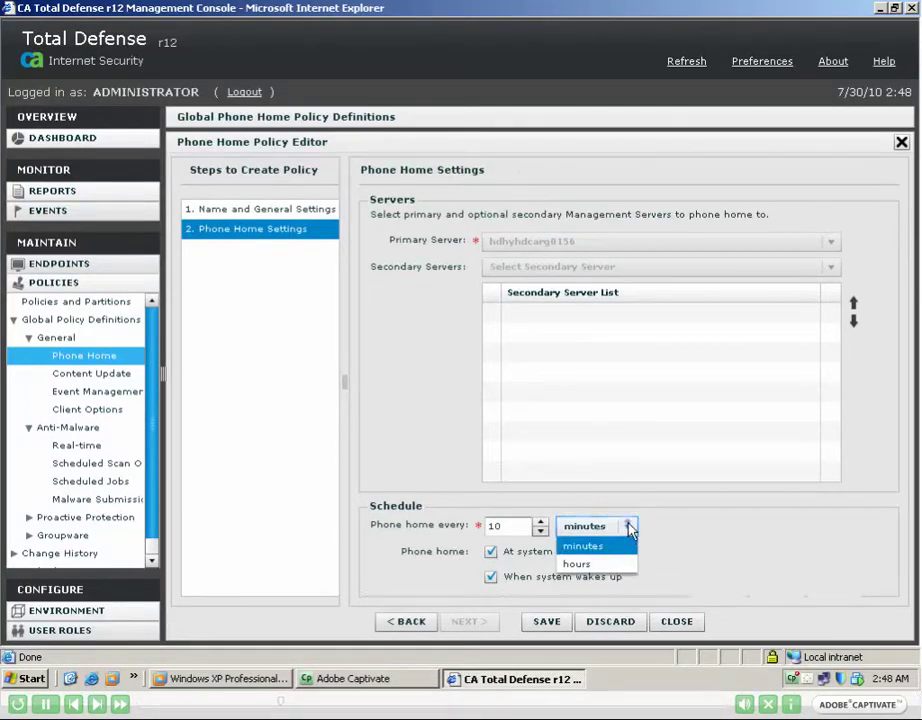
pyautogui.click(629, 531)
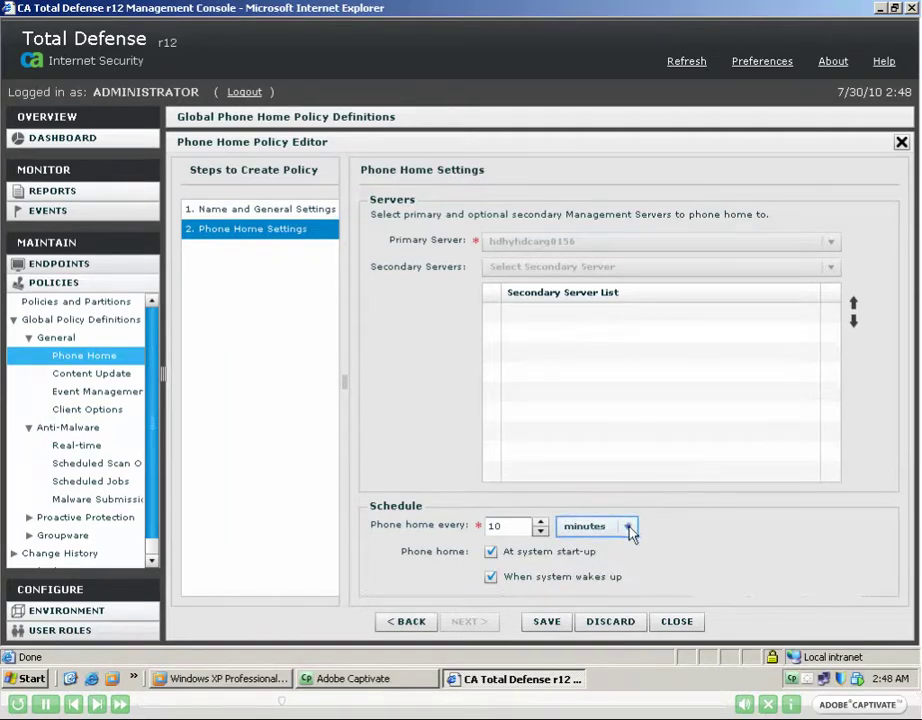
pyautogui.click(629, 528)
pyautogui.click(572, 562)
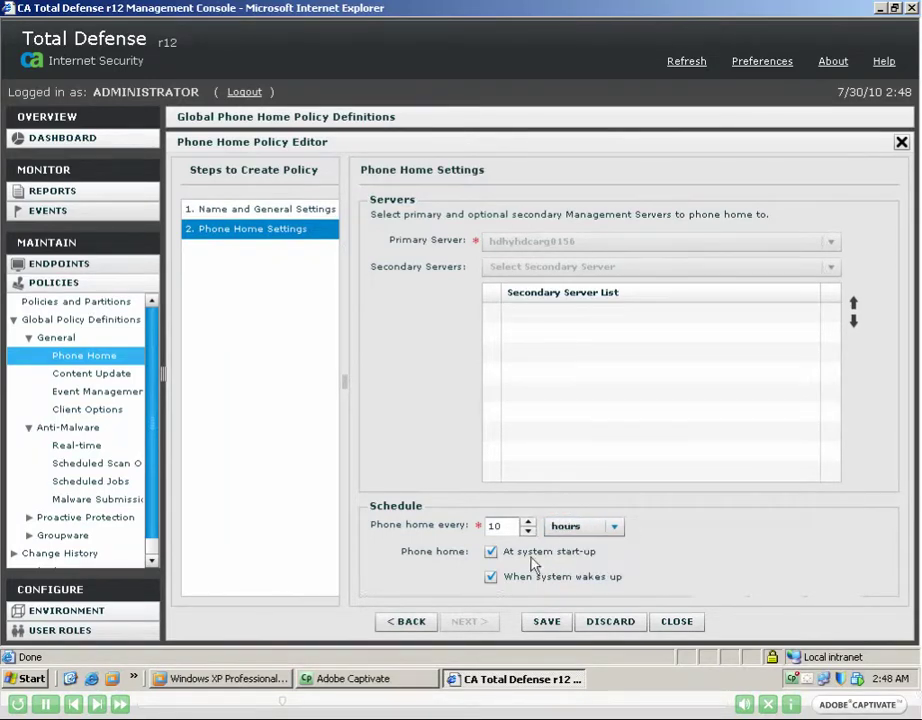
pyautogui.doubleClick(490, 527)
pyautogui.write('1')
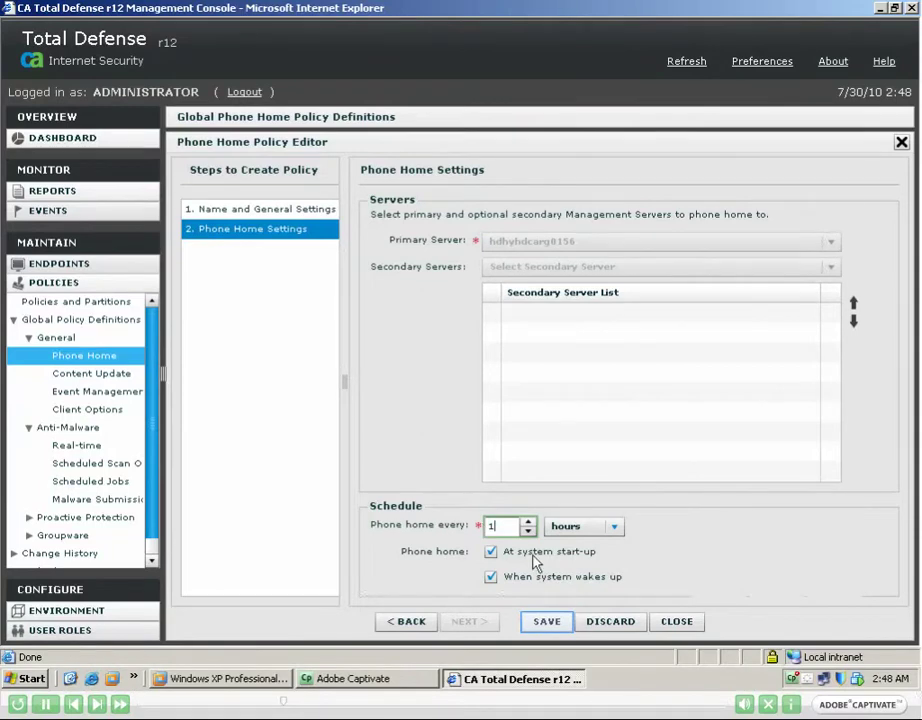
pyautogui.click(546, 621)
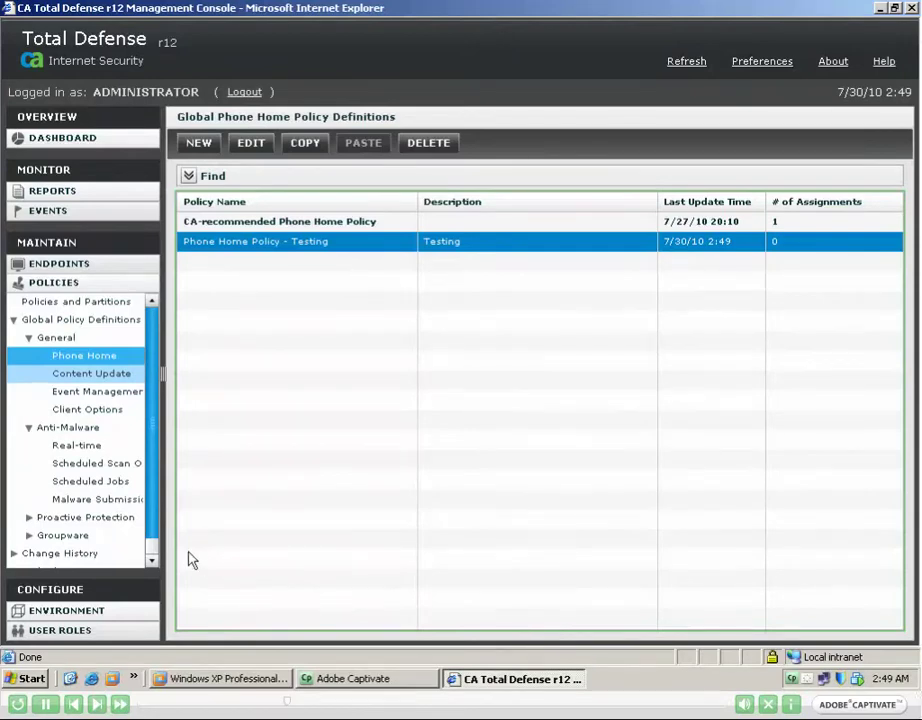
pyautogui.click(88, 378)
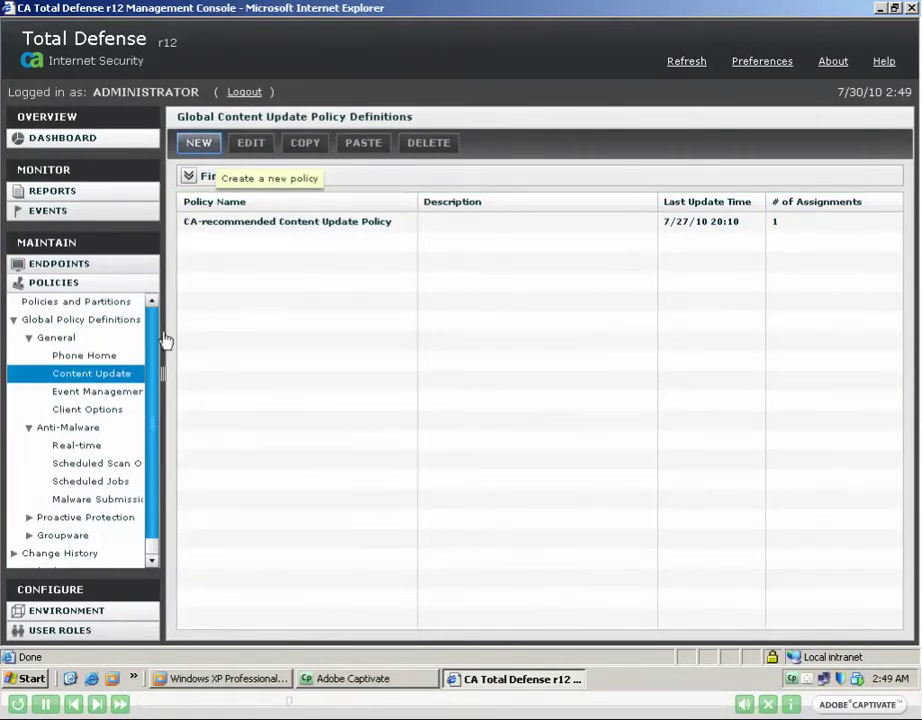
# Create a locked Content Update policy named 'Content Update Policy - Testing' with description 'Testing'.
pyautogui.click(200, 145)
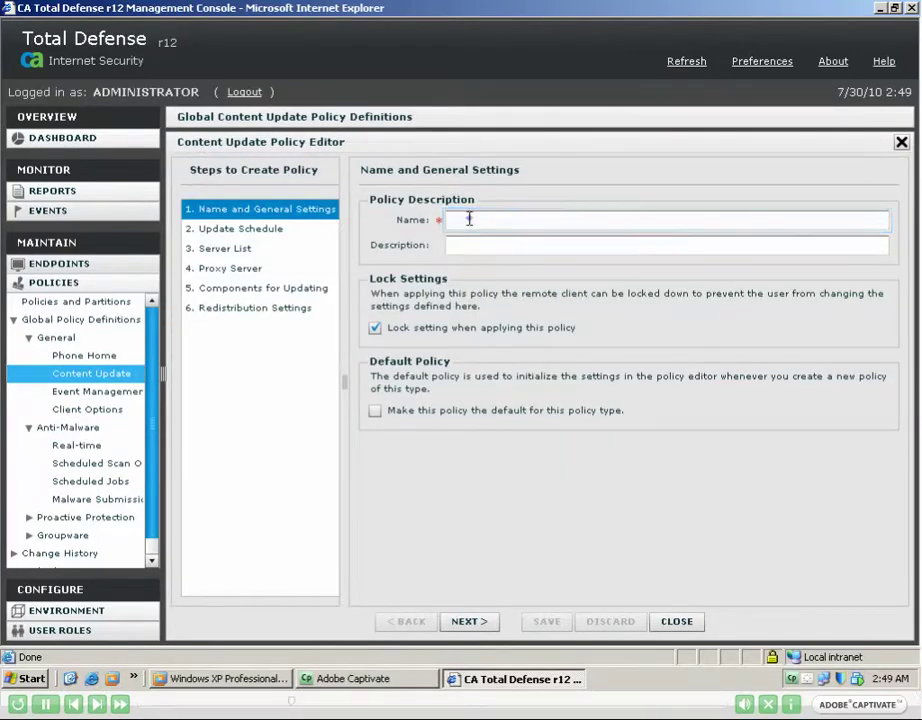
pyautogui.write('Content Update Policy - Testing')
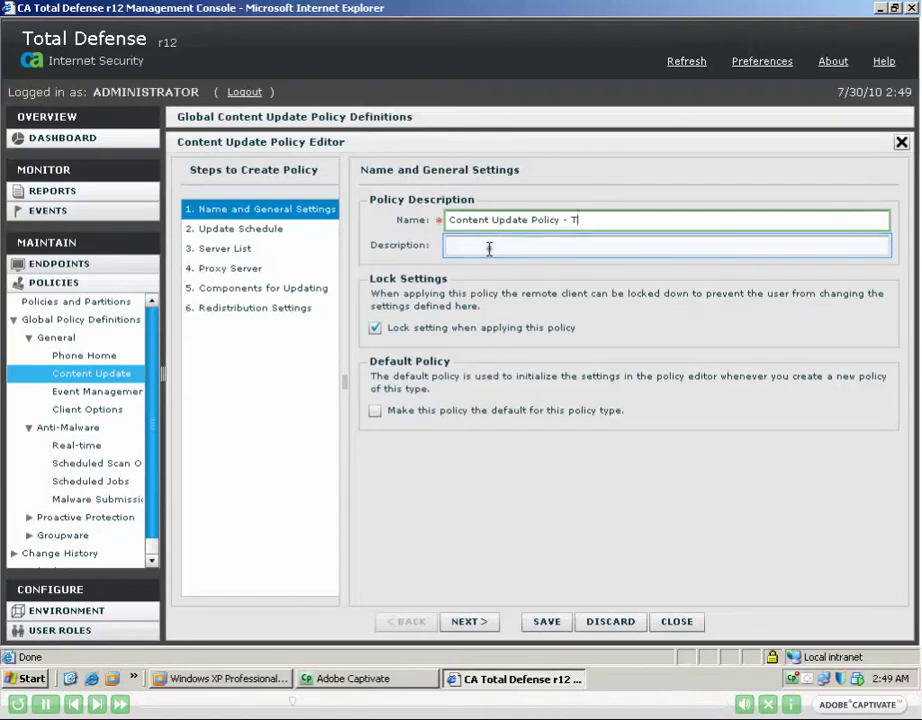
pyautogui.click(488, 243)
pyautogui.write('Testing')
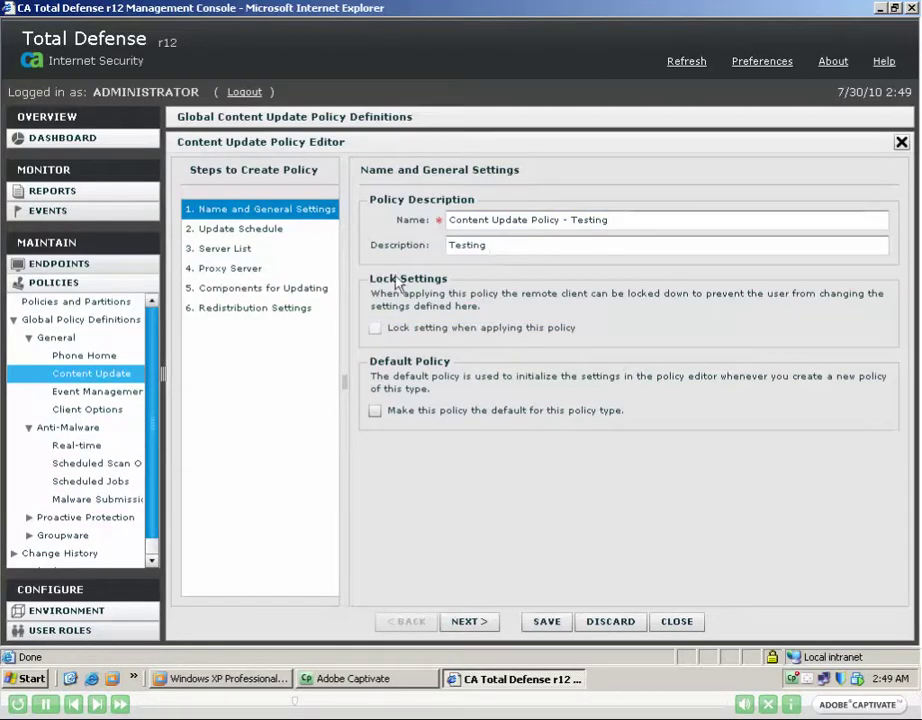
pyautogui.click(375, 329)
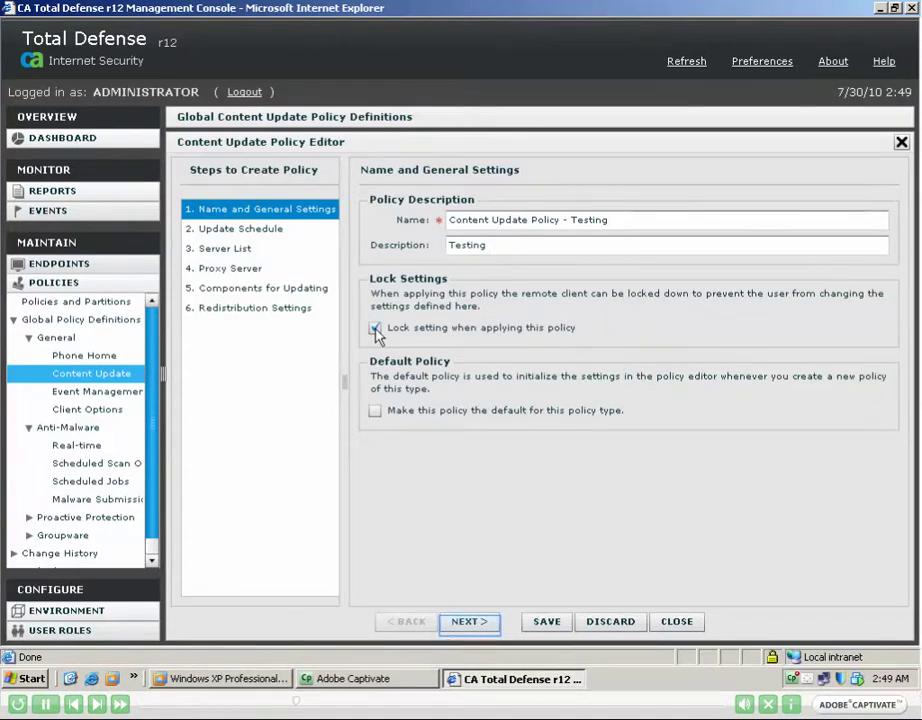
# Enable updates on client startup and on a schedule starting 04:00, with 6 rollback days.
pyautogui.click(478, 622)
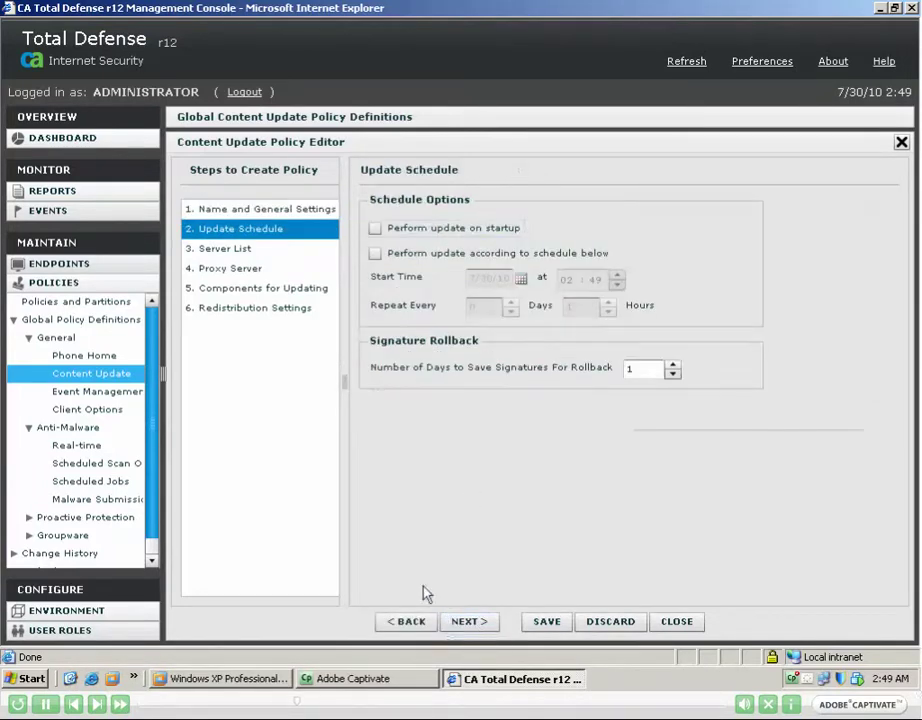
pyautogui.click(375, 229)
pyautogui.click(377, 257)
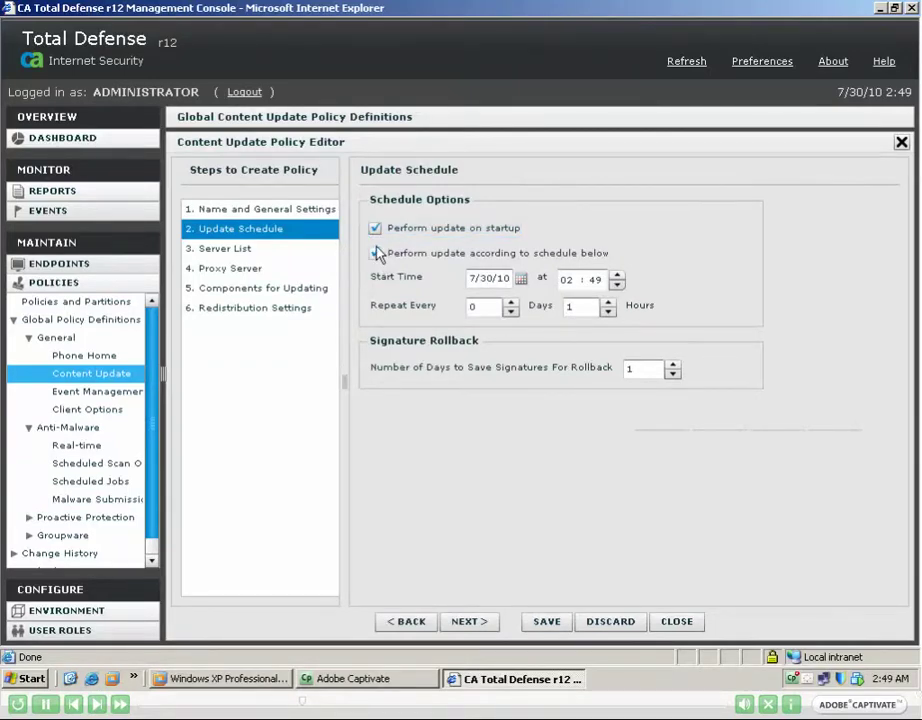
pyautogui.write('04 :')
pyautogui.press('Tab')
pyautogui.write('00')
pyautogui.press('Tab')
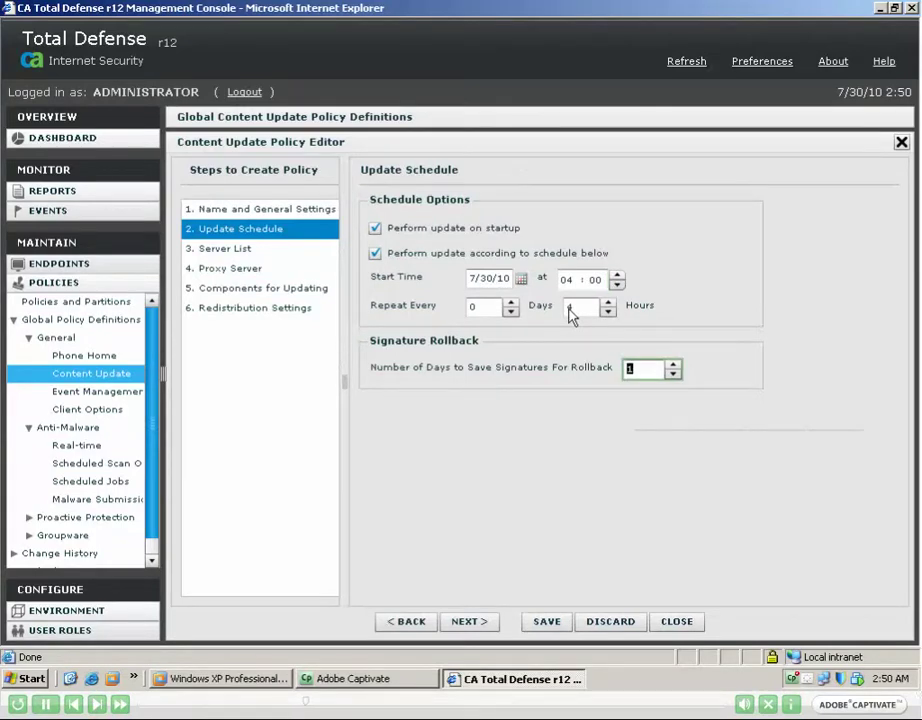
pyautogui.write('6')
pyautogui.press('Tab')
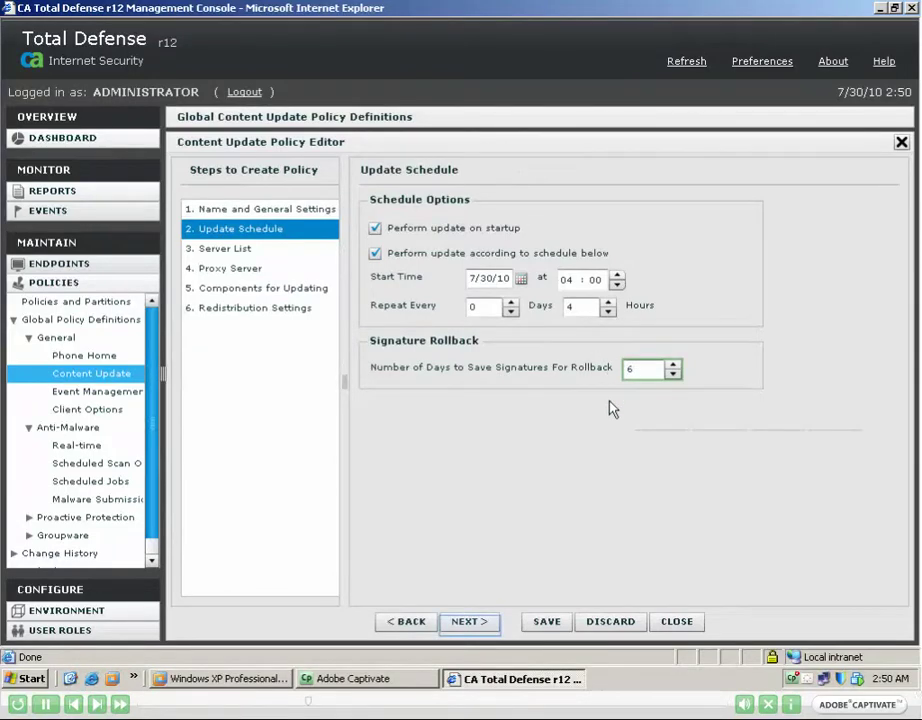
# Edit and save the etrustdownloads.ca.com download server entry.
pyautogui.click(477, 624)
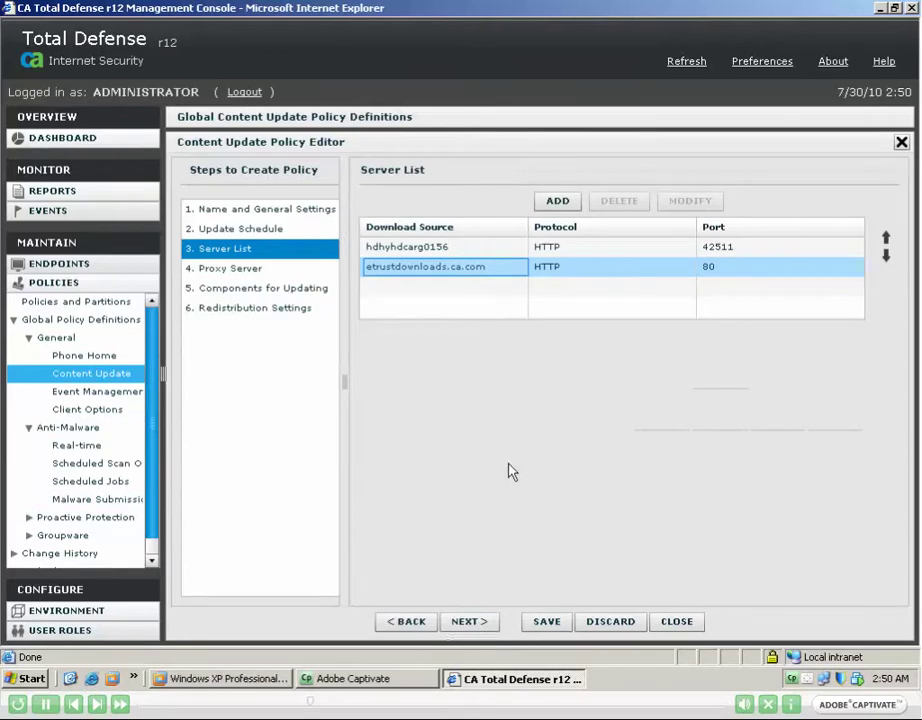
pyautogui.click(514, 270)
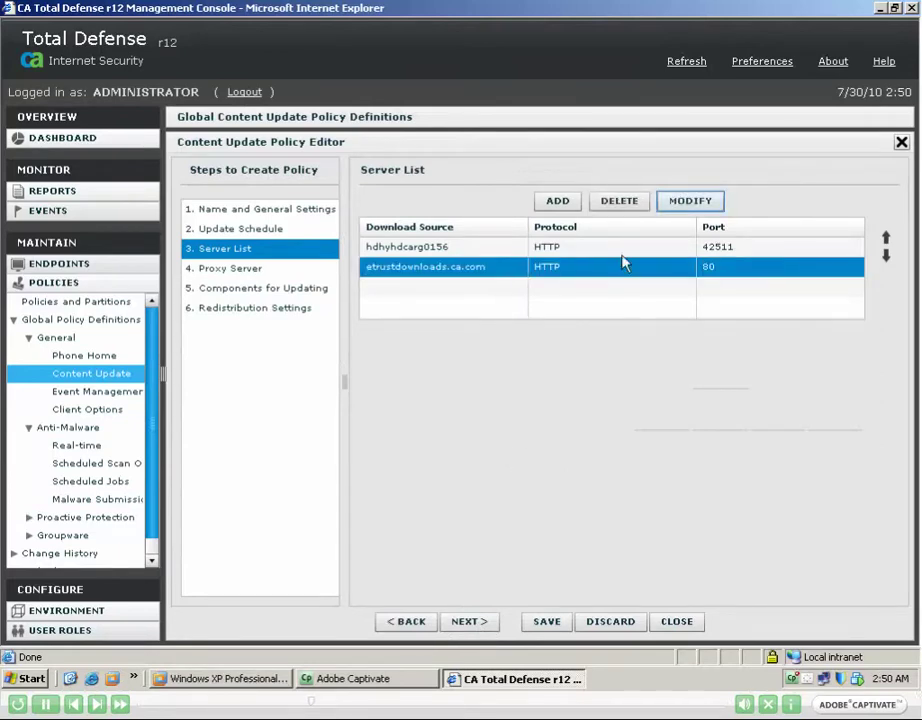
pyautogui.click(688, 203)
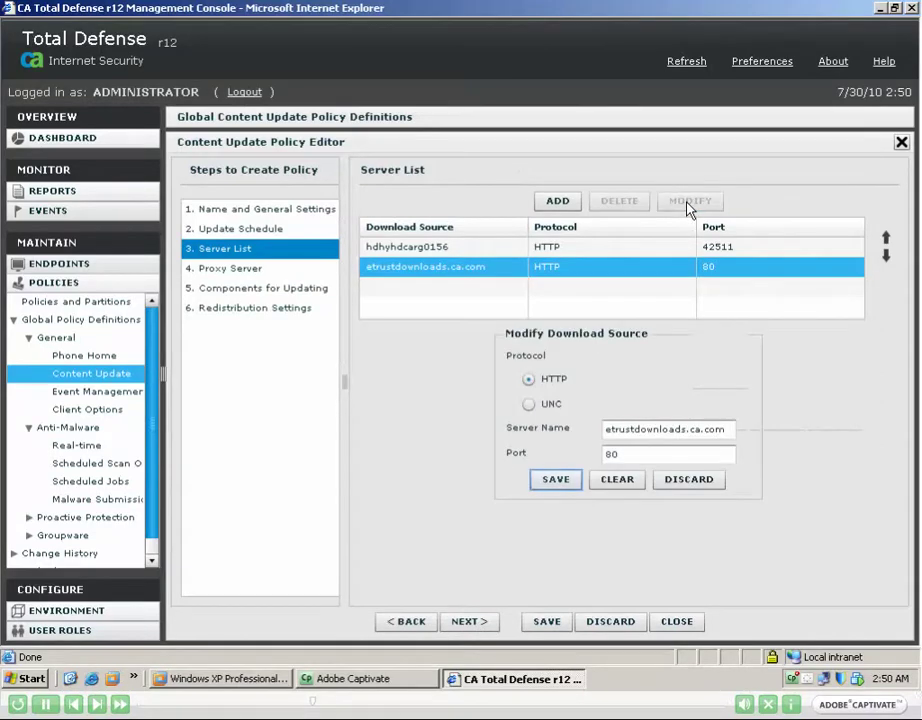
pyautogui.click(566, 482)
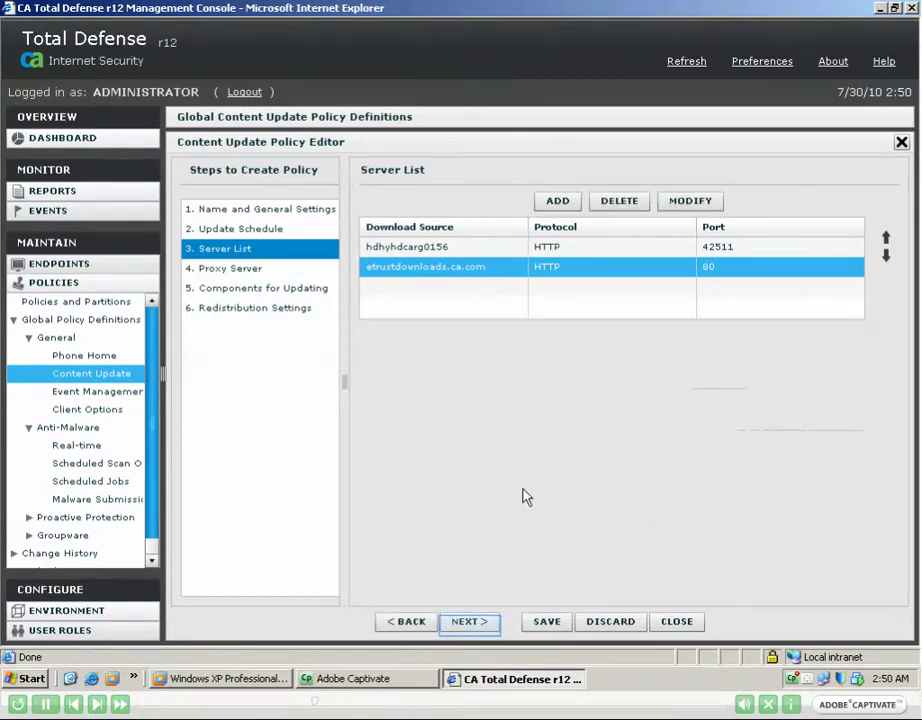
pyautogui.click(466, 622)
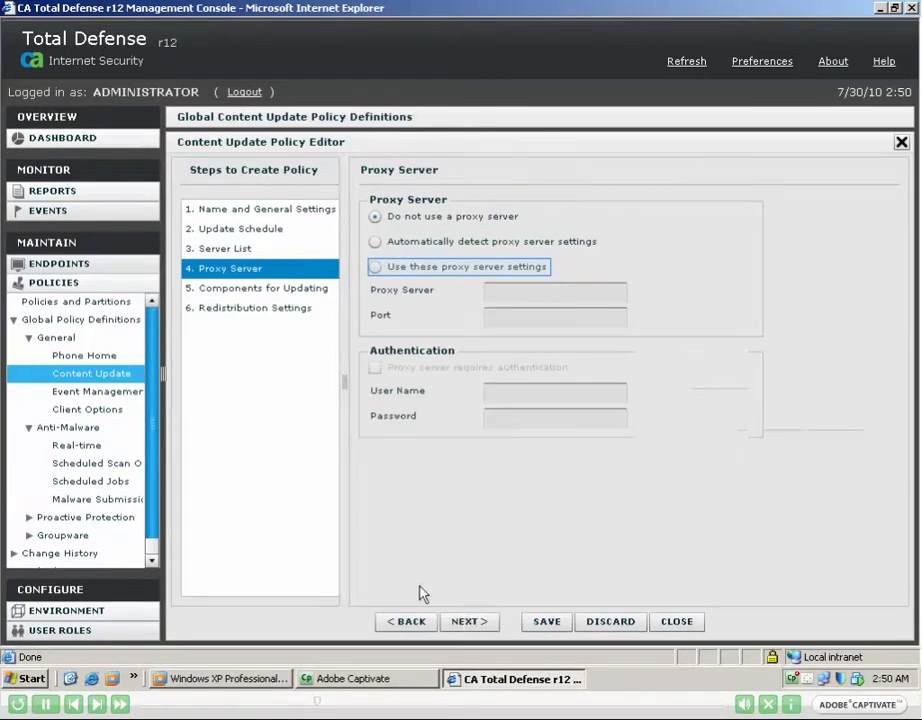
# Use specific proxy settings, include the Anti-Malware Engine component, and save the policy.
pyautogui.click(376, 267)
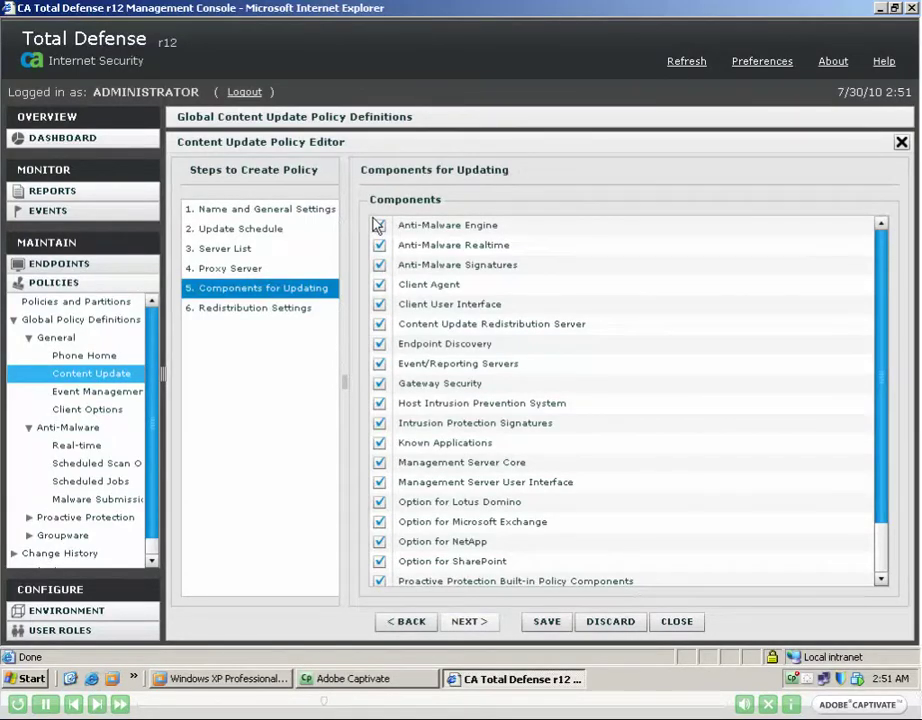
pyautogui.click(378, 225)
pyautogui.click(633, 324)
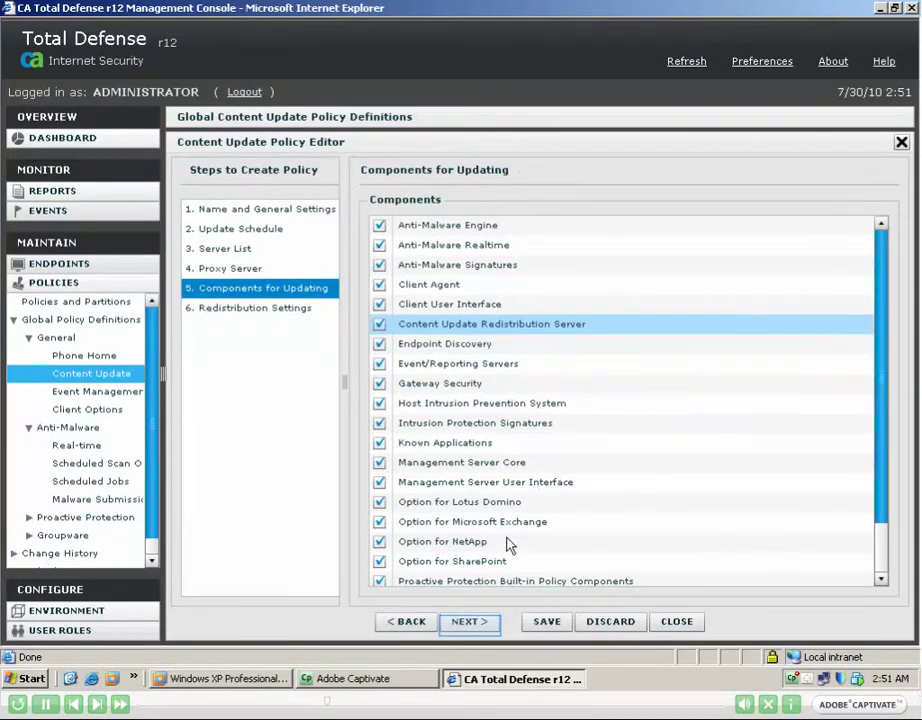
pyautogui.click(489, 625)
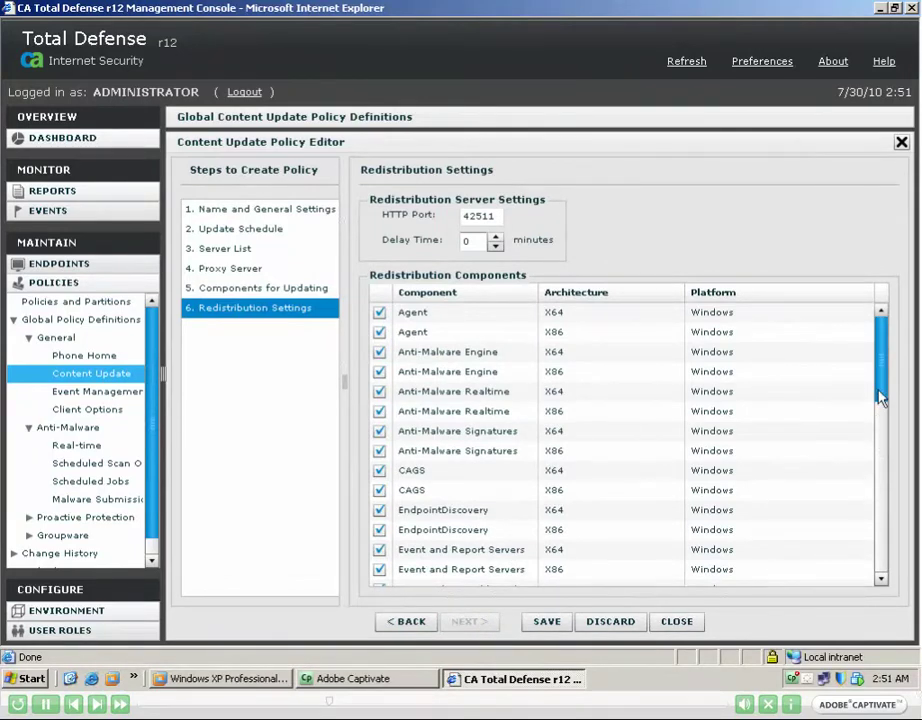
pyautogui.moveTo(880, 397); pyautogui.dragTo(875, 360)
pyautogui.click(548, 622)
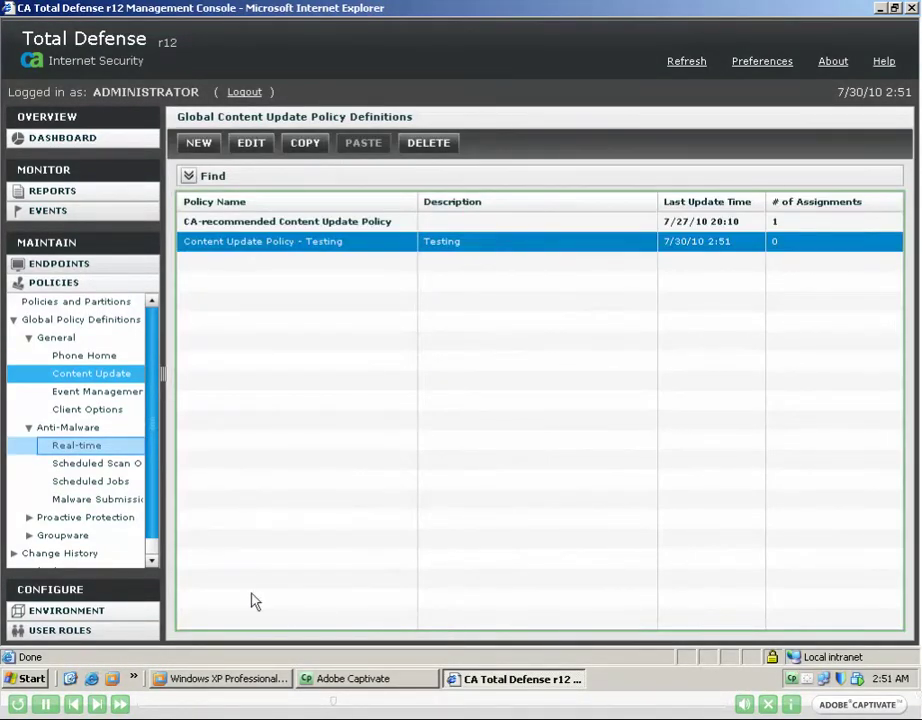
pyautogui.click(80, 447)
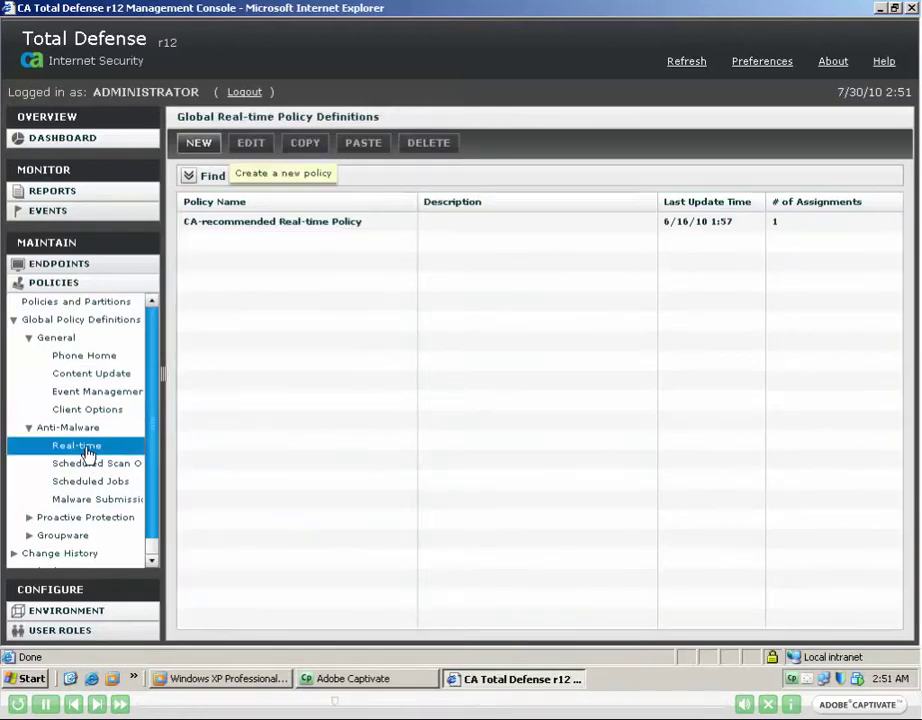
# Name the new Real-time policy 'Realtime Monitoring Policy - Testing' with description 'Testing'.
pyautogui.click(200, 144)
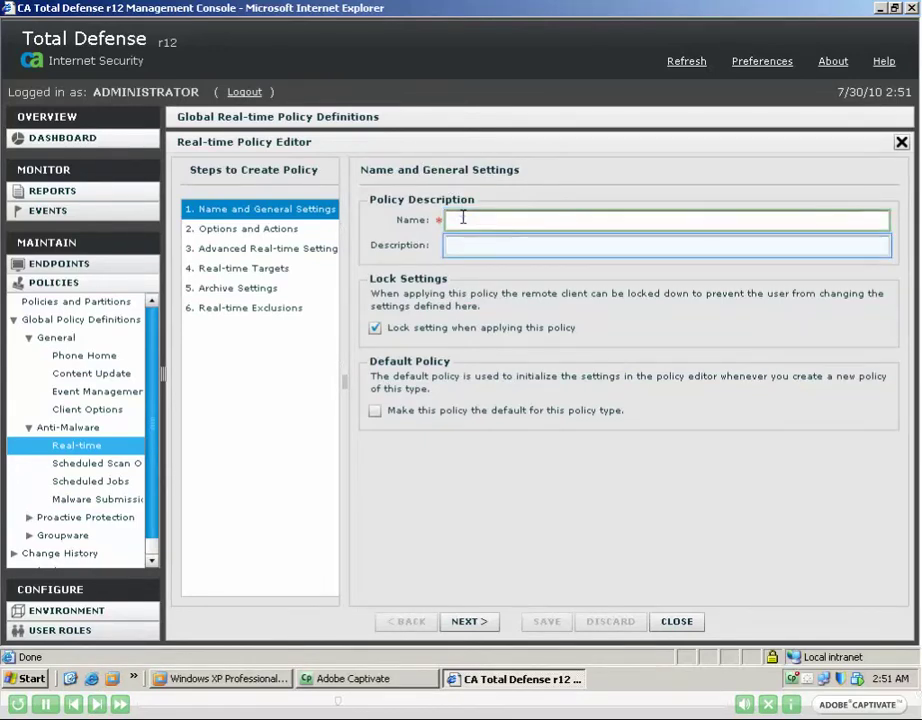
pyautogui.write('Realtime Monitoring Policy -')
pyautogui.click(450, 245)
pyautogui.write('Testing')
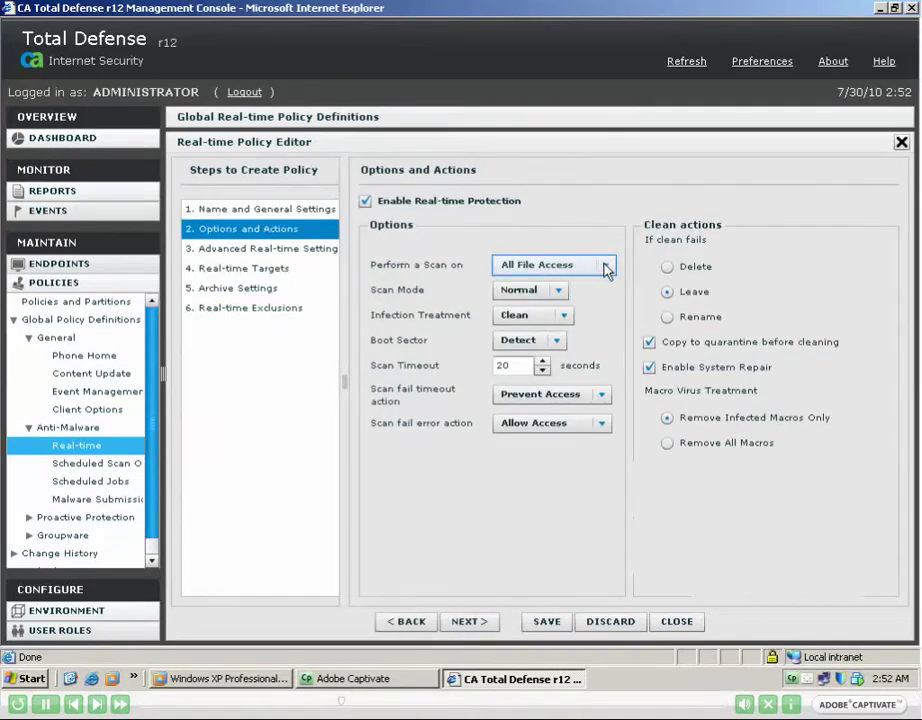
# Set the Perform a Scan on option to Read or Execute.
pyautogui.click(606, 268)
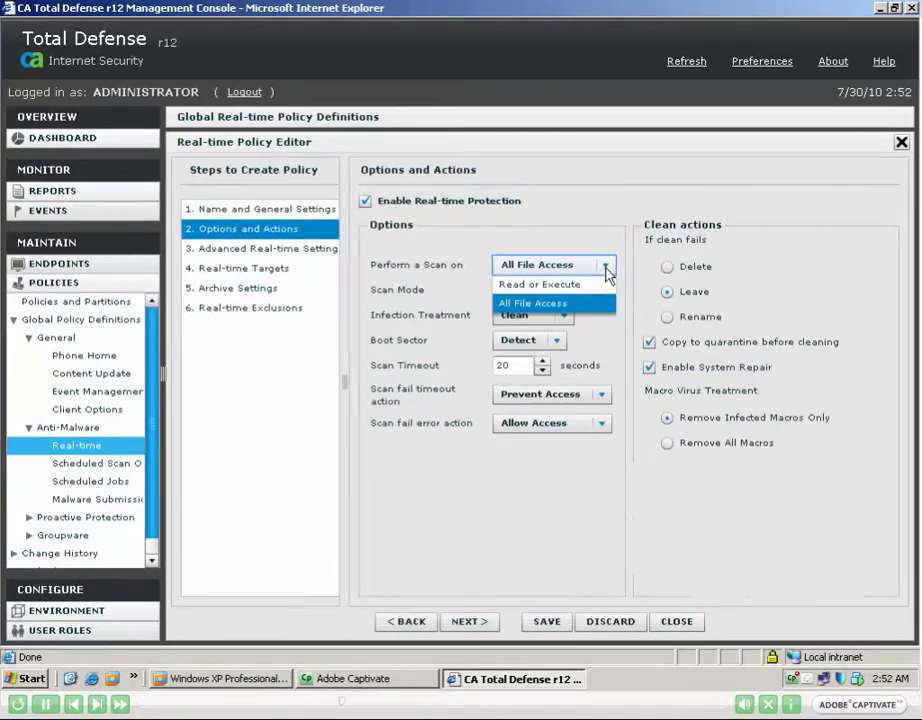
pyautogui.click(606, 268)
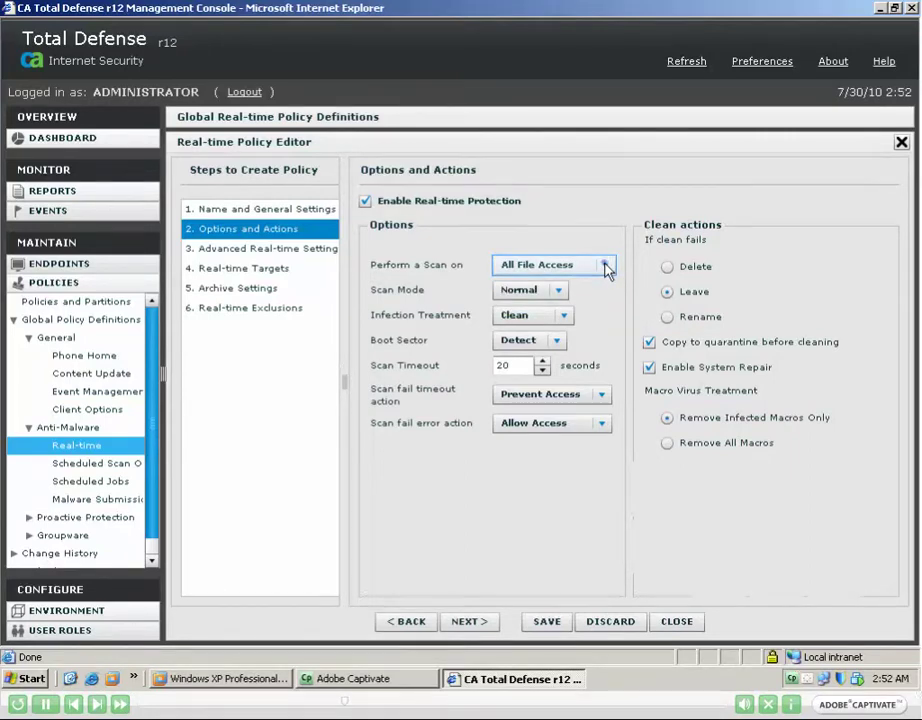
pyautogui.click(606, 268)
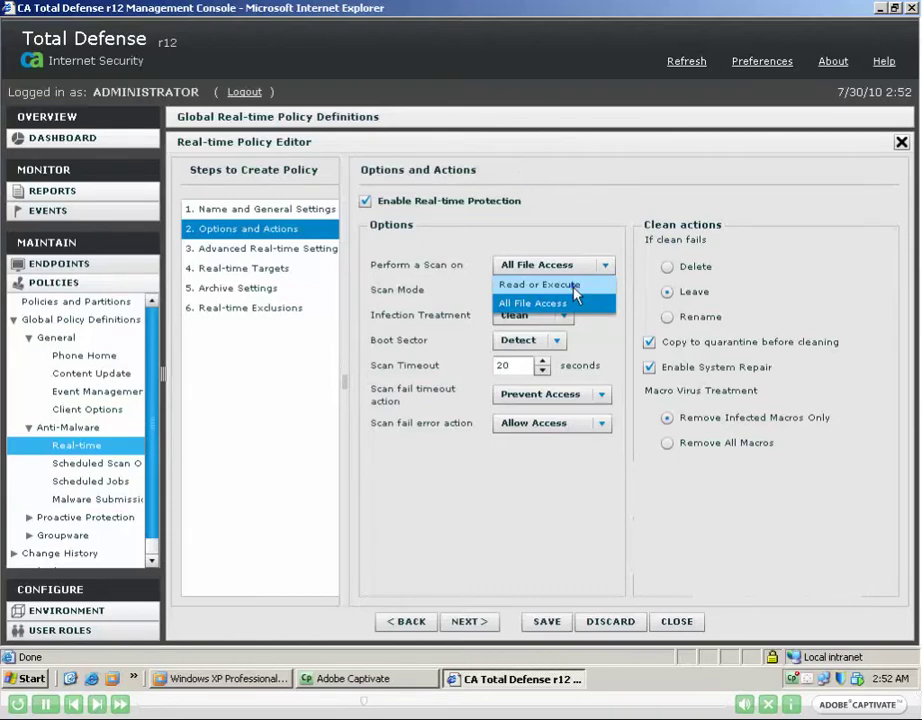
pyautogui.click(577, 284)
pyautogui.click(604, 265)
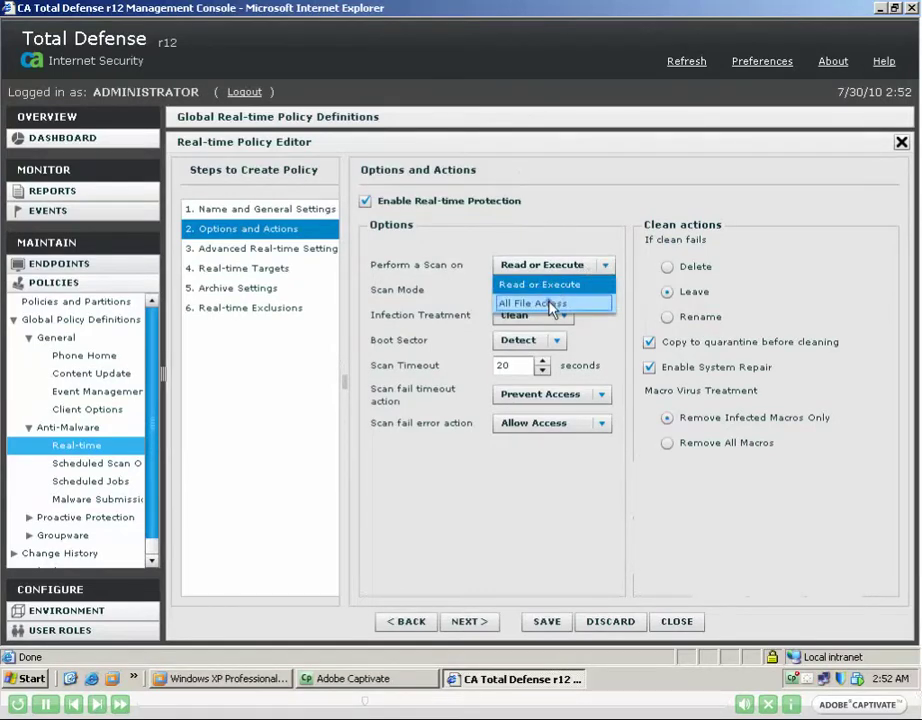
pyautogui.click(541, 303)
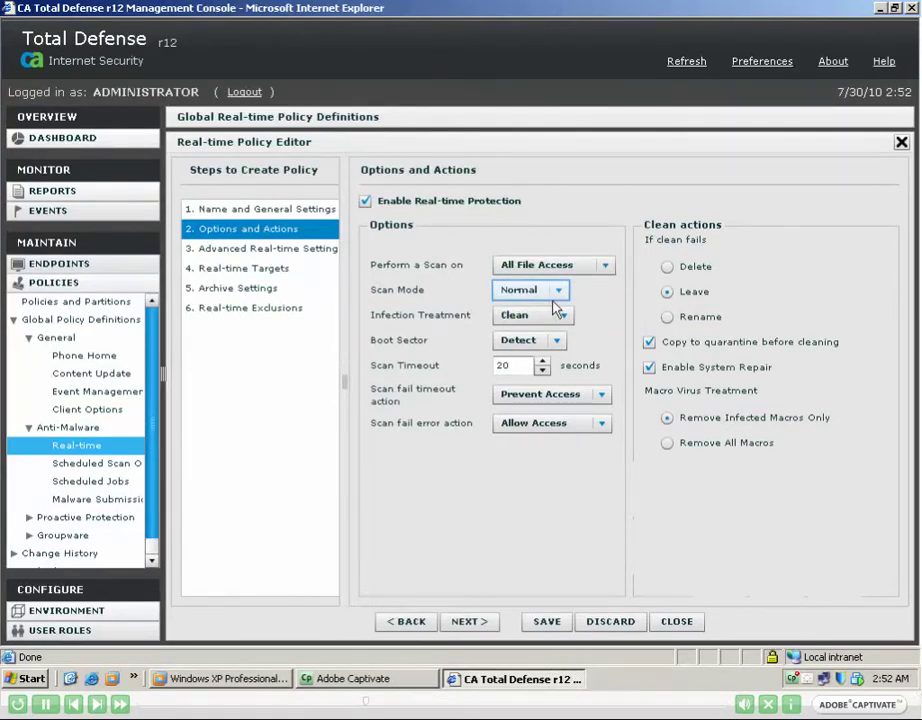
pyautogui.click(558, 294)
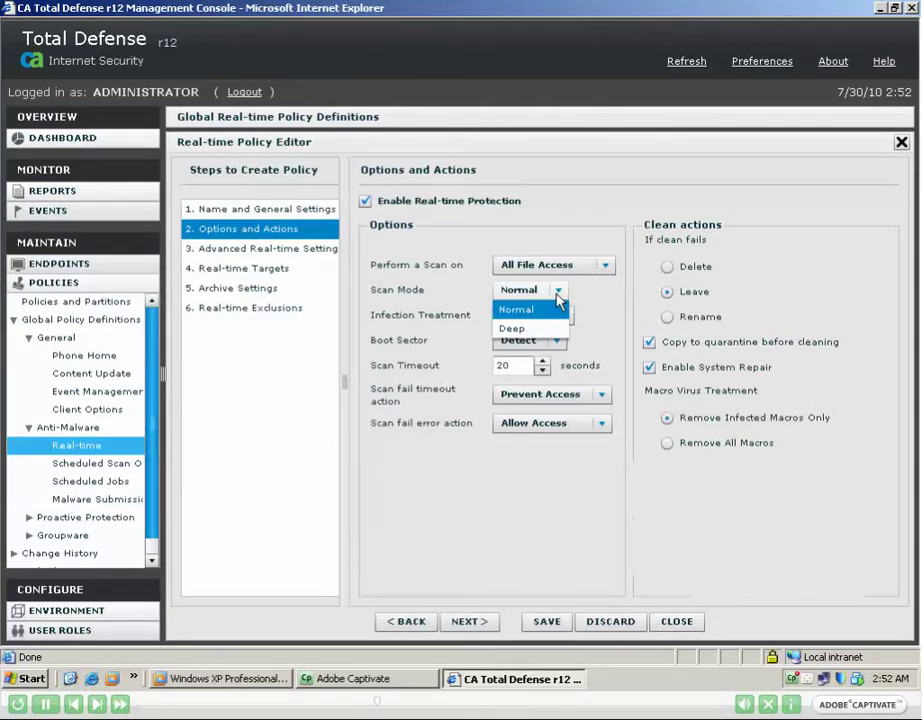
pyautogui.click(556, 296)
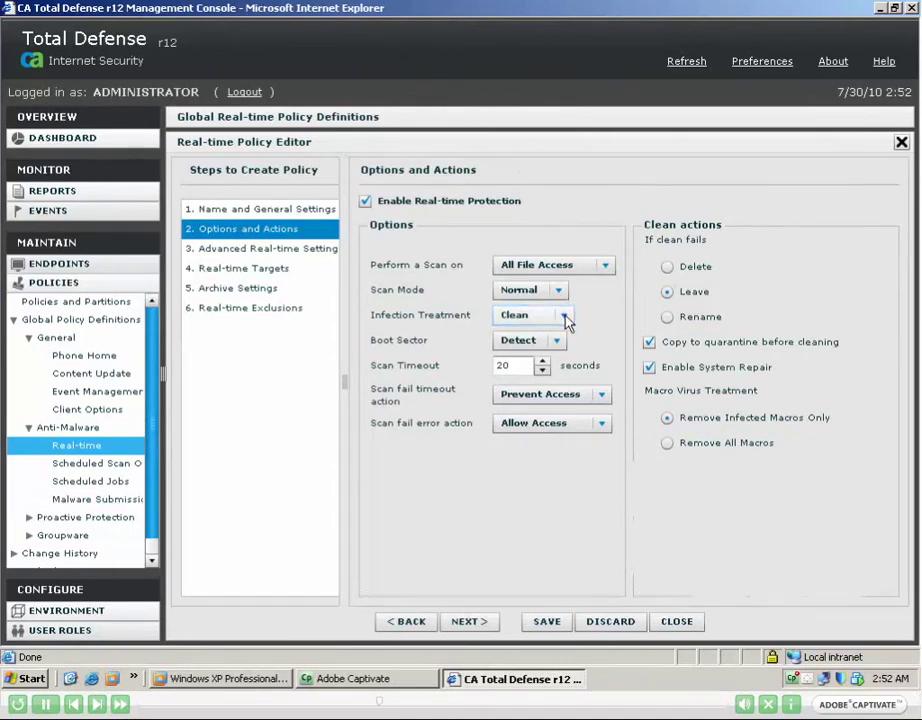
pyautogui.click(567, 318)
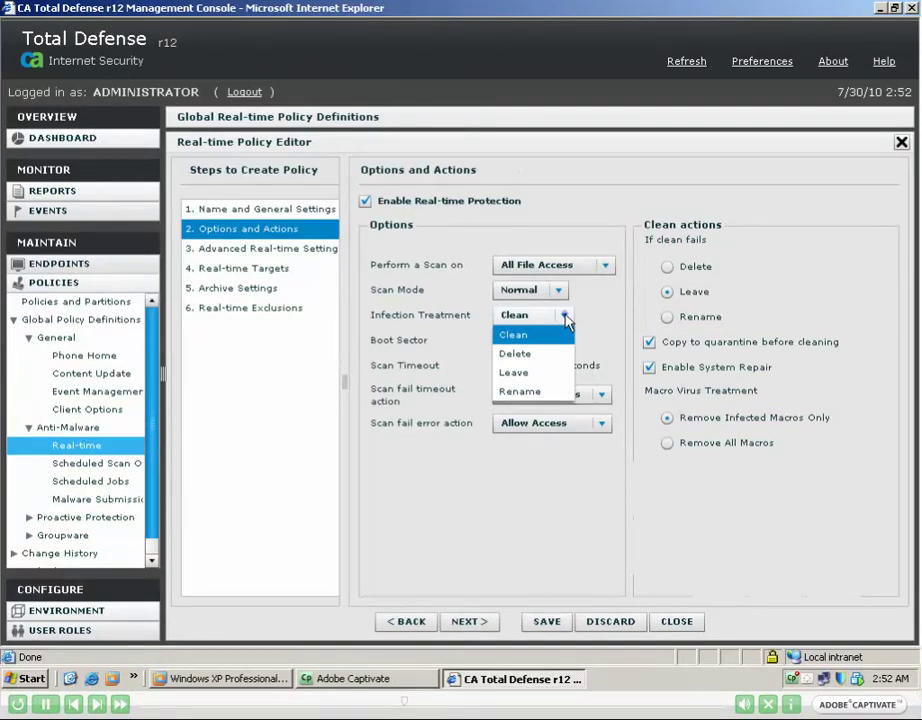
pyautogui.click(566, 317)
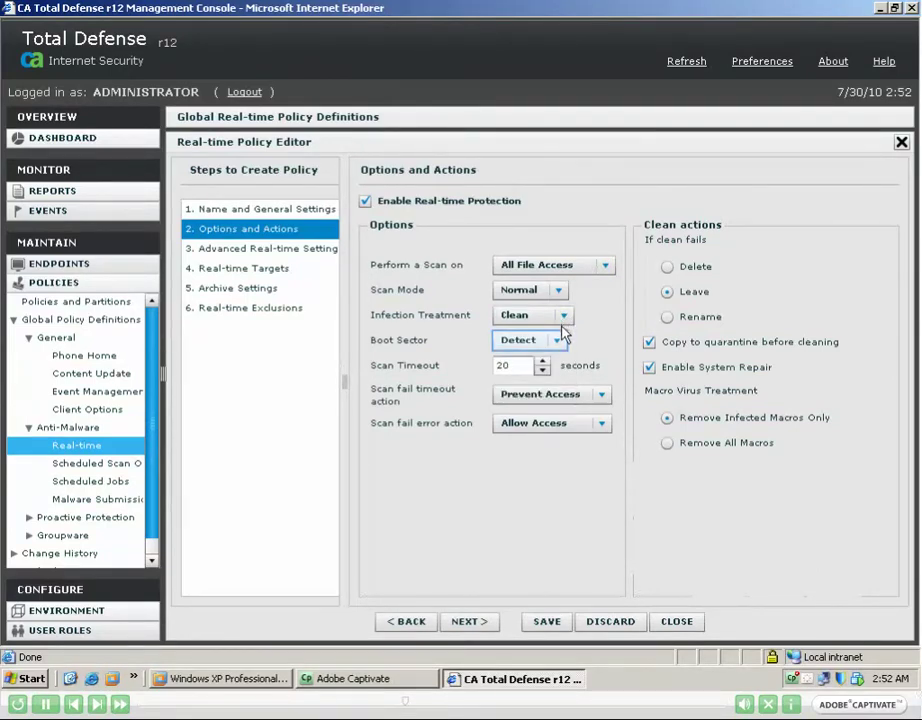
pyautogui.click(564, 344)
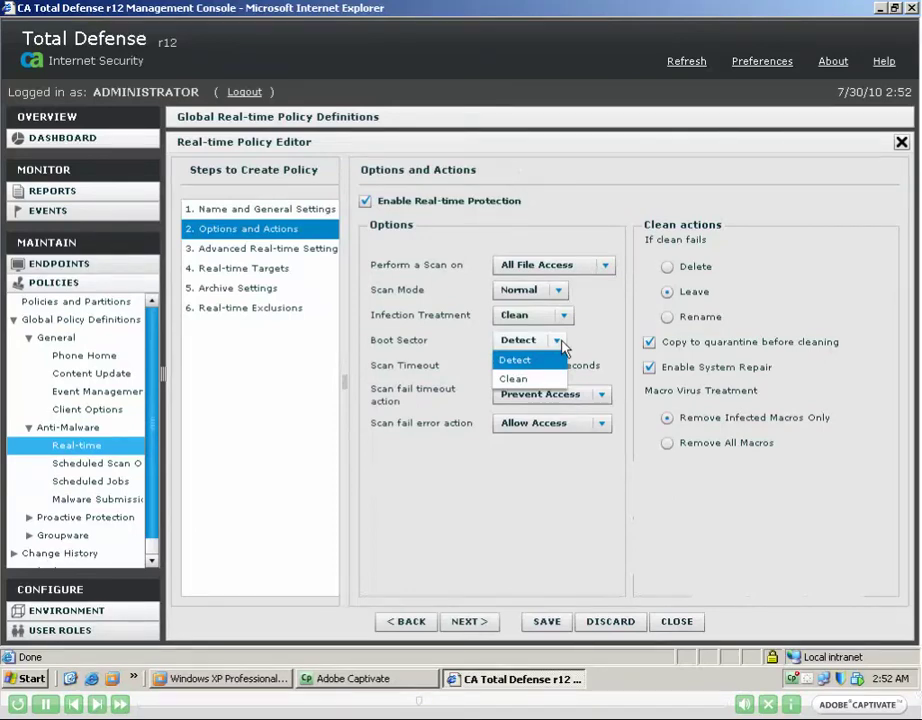
pyautogui.click(557, 341)
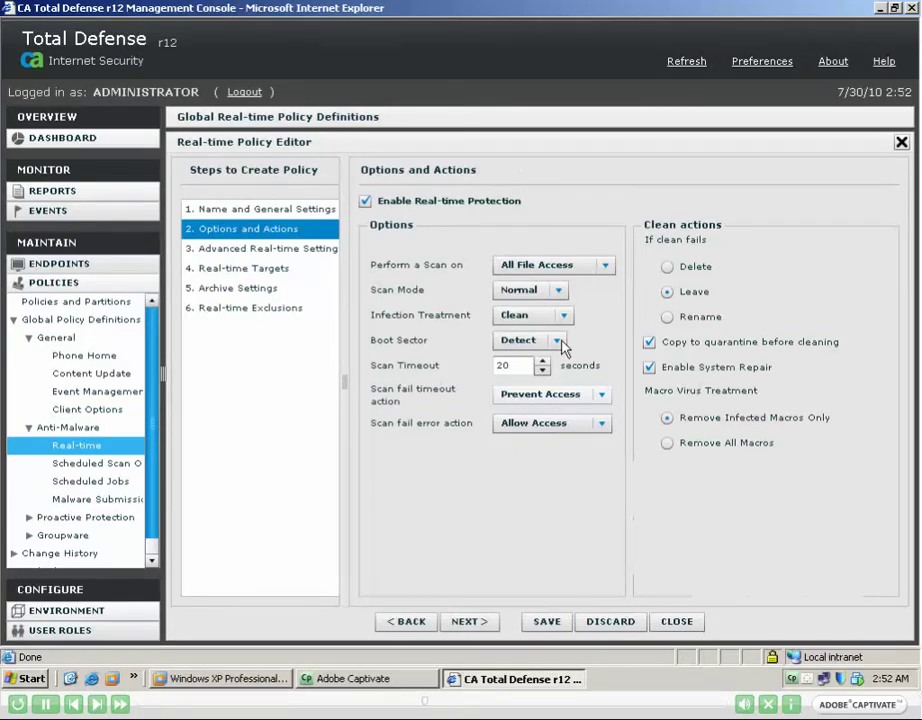
pyautogui.click(601, 397)
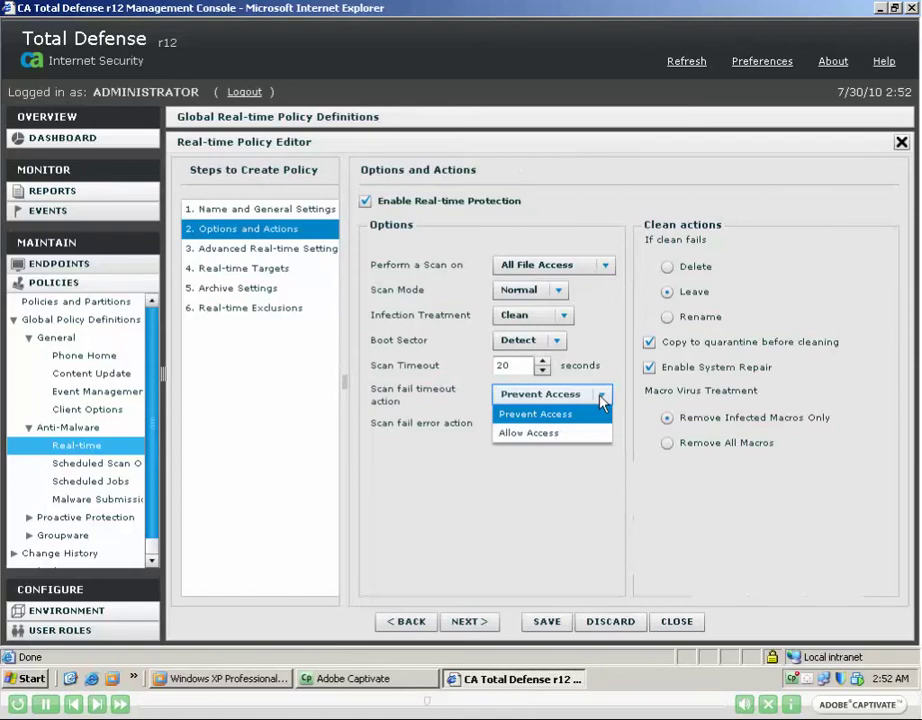
pyautogui.click(601, 397)
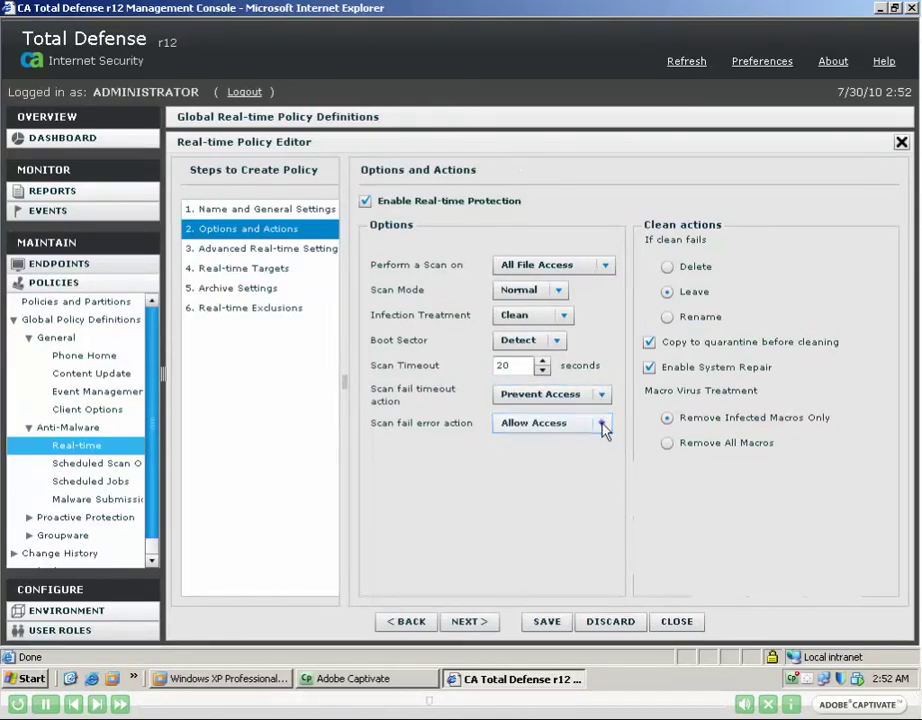
pyautogui.click(603, 426)
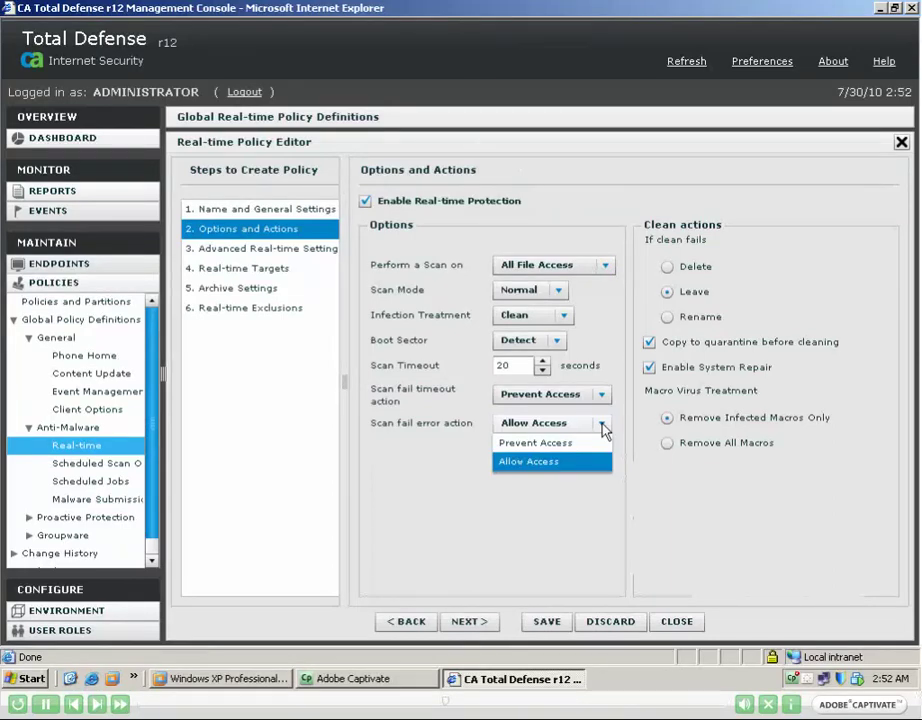
pyautogui.click(603, 428)
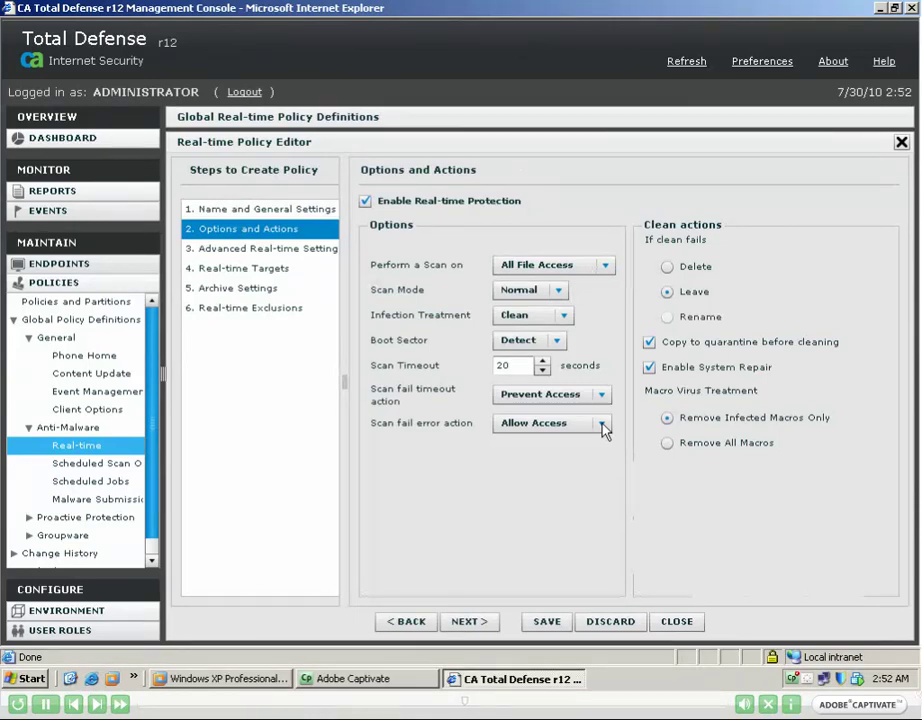
# Set the clean-failure action to Rename and stop scanning removable media on shutdown.
pyautogui.click(667, 317)
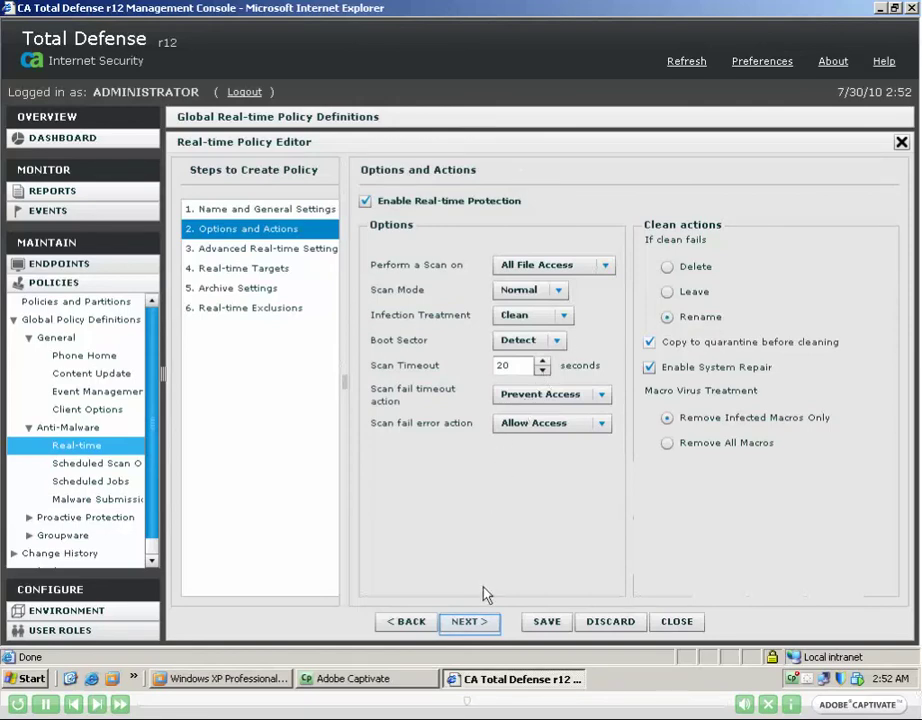
pyautogui.click(486, 621)
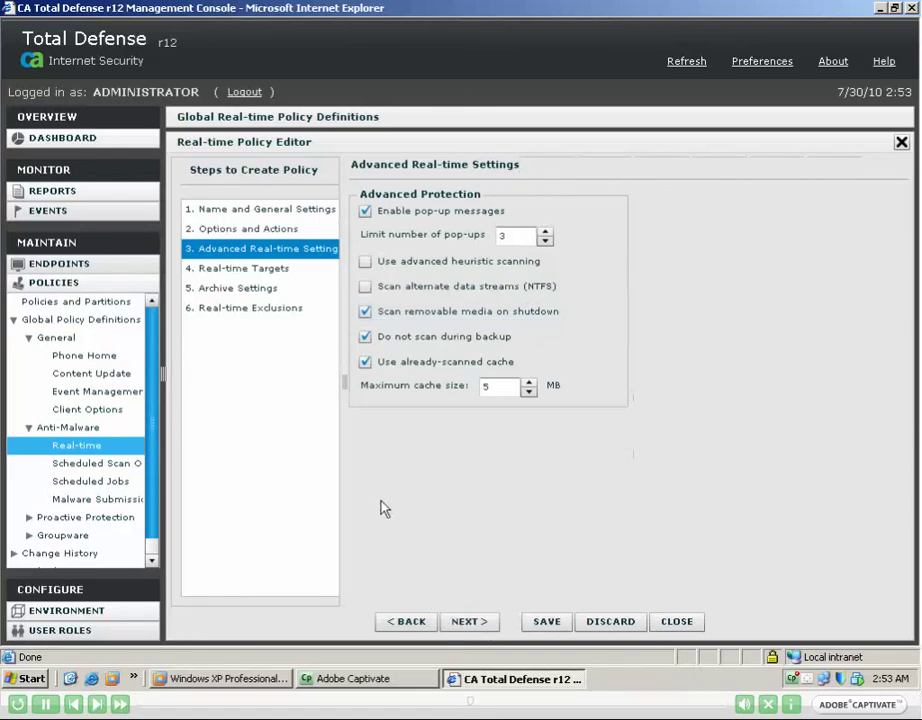
pyautogui.click(365, 313)
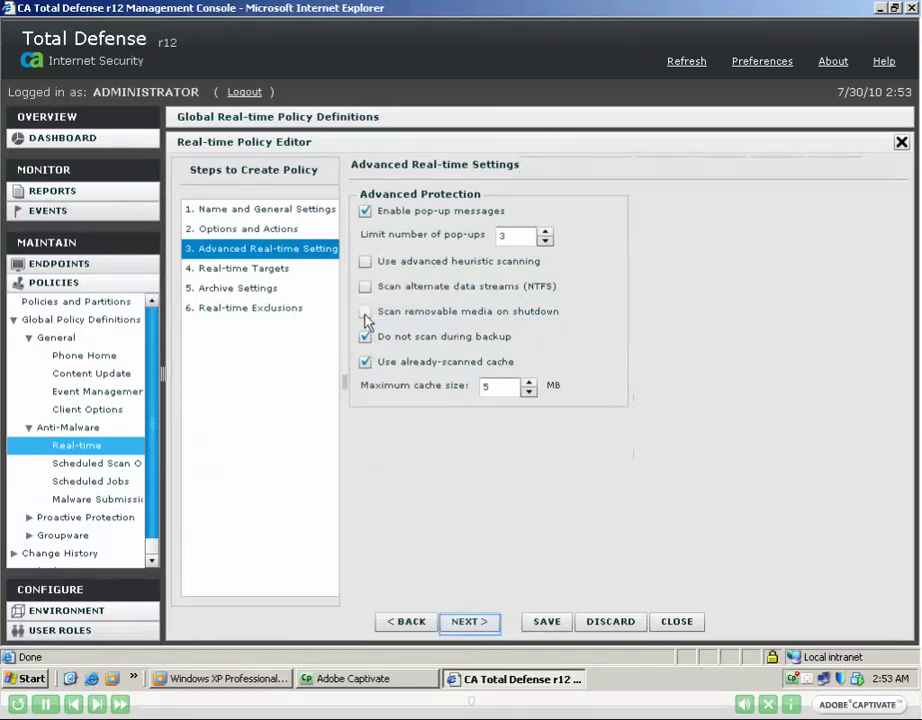
pyautogui.click(478, 623)
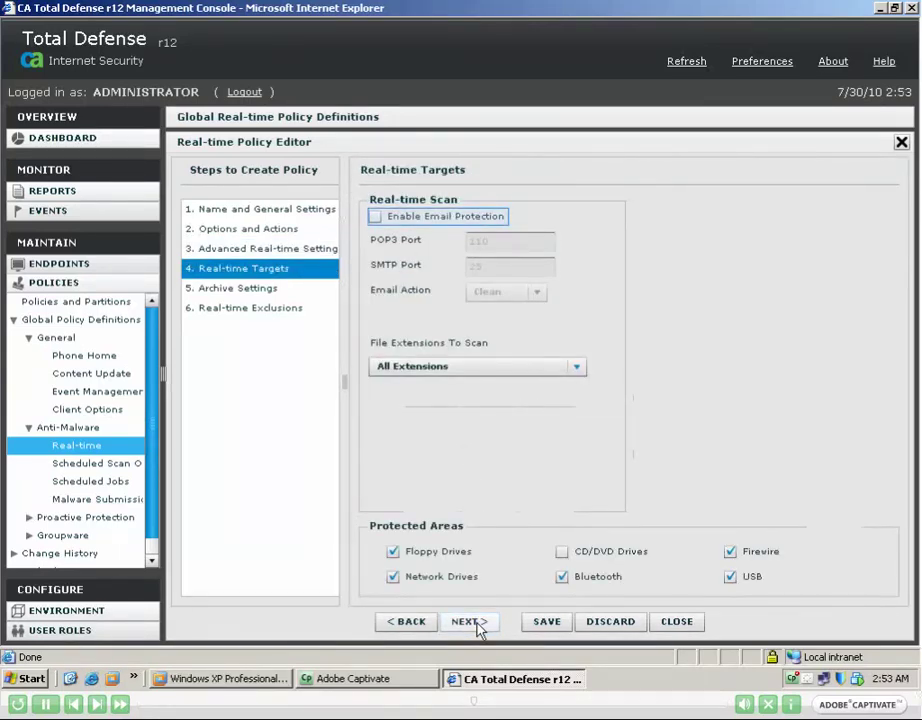